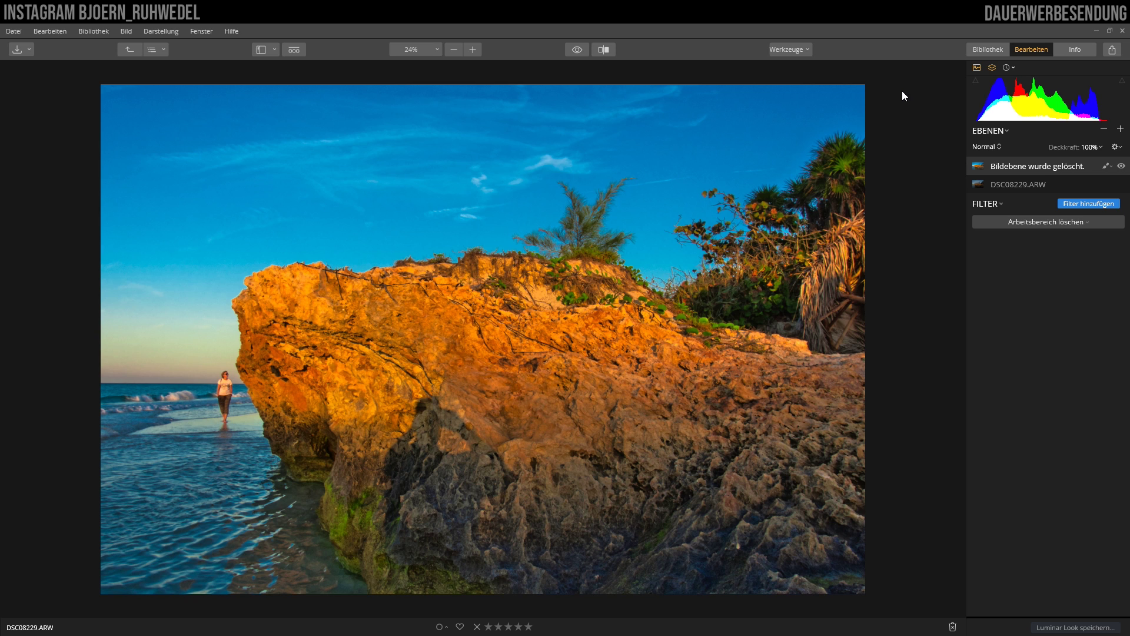
Show the Werkzeuge list: Zuschneiden, Frei Transformieren, Klonen & Stempeln and Radieren.
click(788, 51)
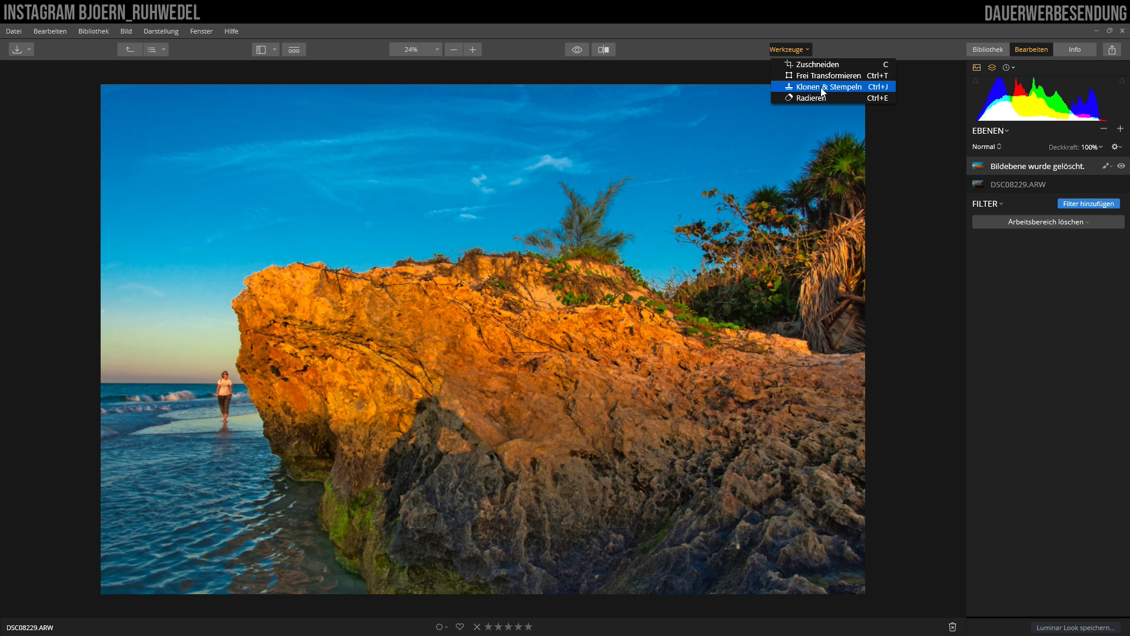
Zoom in and frame the woman walking at the water's edge, then reopen the Werkzeuge list.
click(792, 51)
click(221, 389)
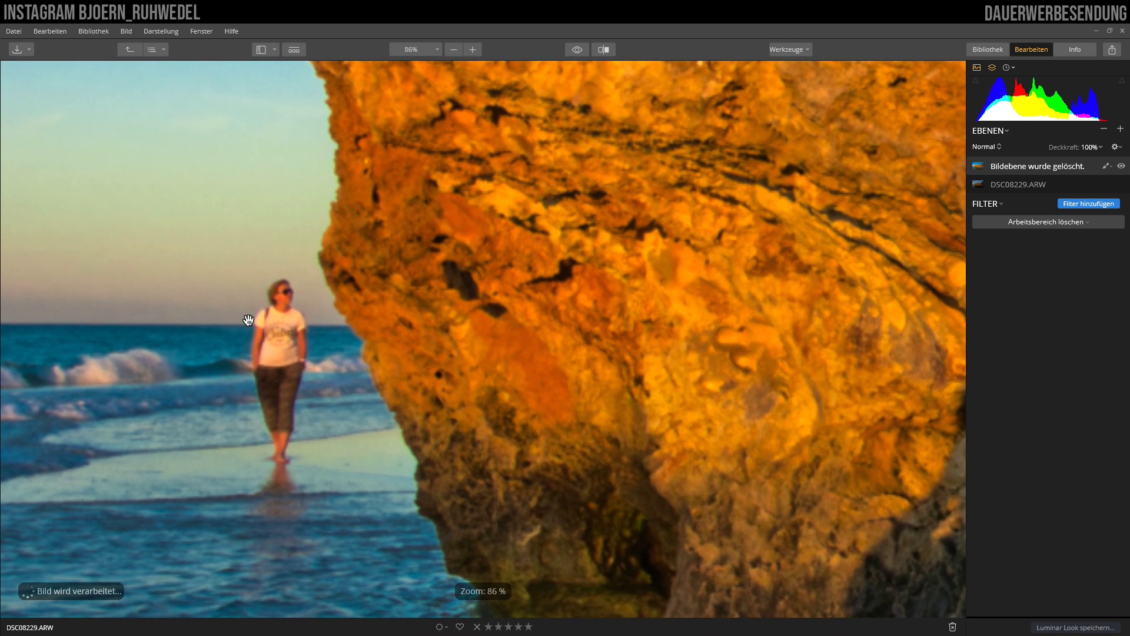
scroll(283, 230, up, 2)
drag(283, 230, 407, 250)
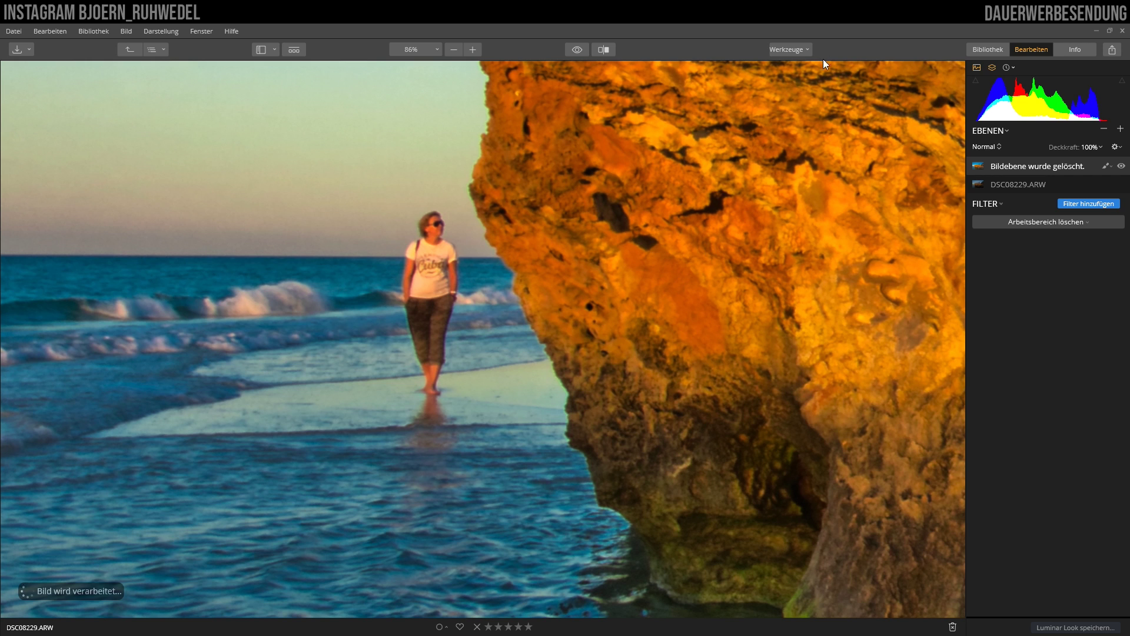
click(800, 49)
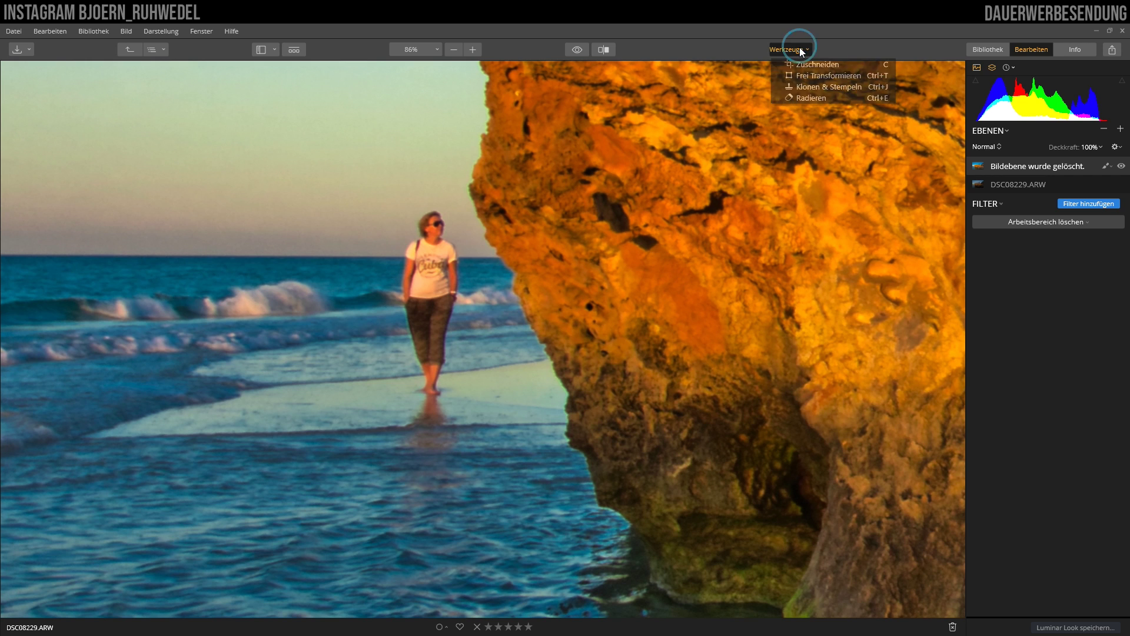
Mask the woman's head with the Radieren tool and erase it.
click(804, 98)
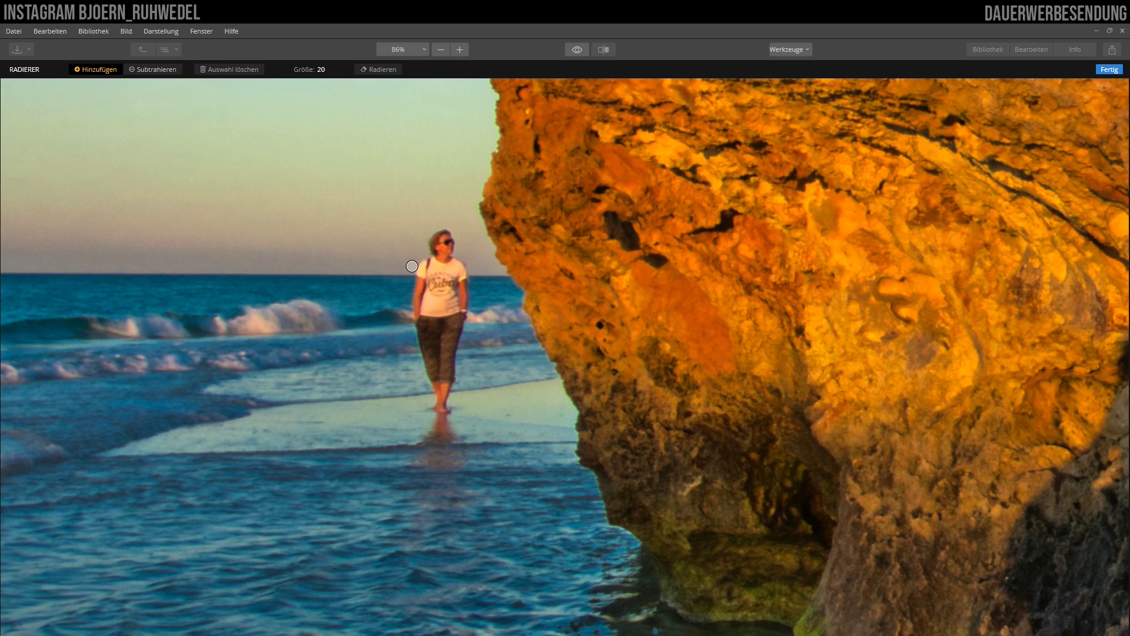
mouse_move(412, 266)
mouse_down()
mouse_move(471, 267)
mouse_move(466, 236)
mouse_move(449, 223)
mouse_move(417, 232)
mouse_move(407, 254)
mouse_move(415, 268)
mouse_move(462, 263)
mouse_move(457, 242)
mouse_move(433, 231)
mouse_move(420, 256)
mouse_move(413, 247)
mouse_move(453, 259)
mouse_move(447, 241)
mouse_move(435, 250)
mouse_up()
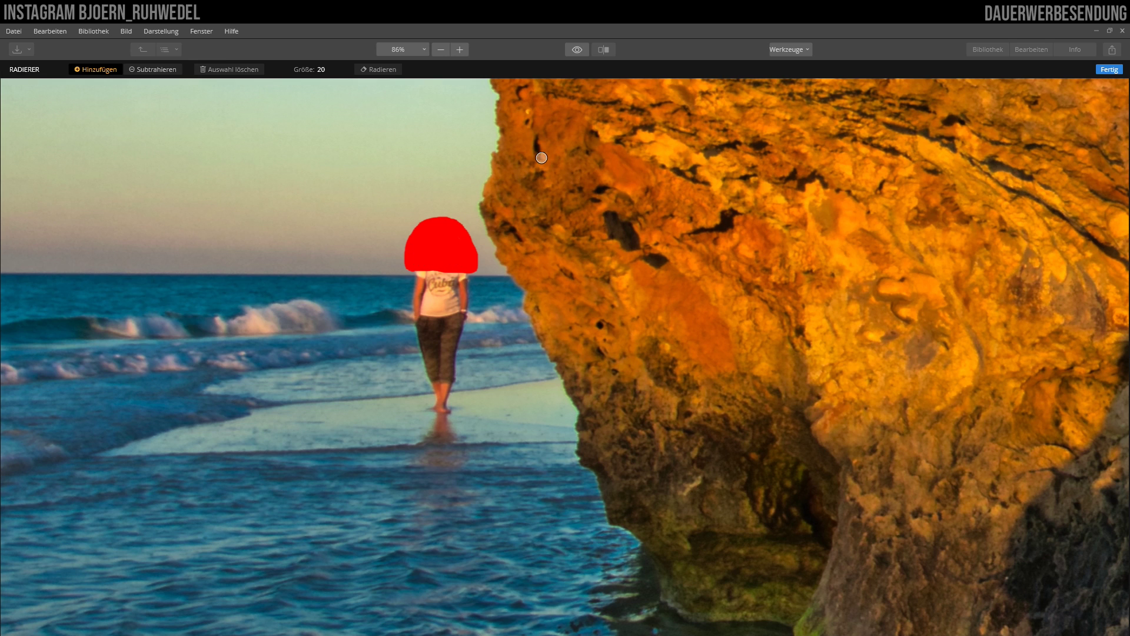
click(379, 71)
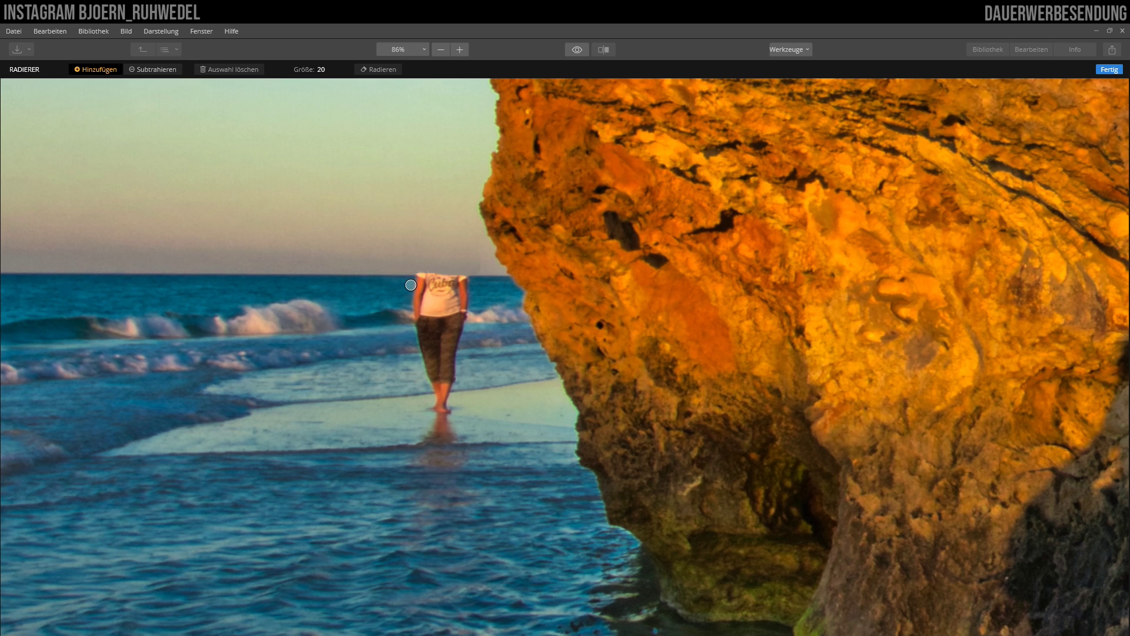
Erase the woman's shoulders, then her waist and torso, in two Radieren passes.
mouse_move(410, 285)
mouse_down()
mouse_move(470, 285)
mouse_move(467, 305)
mouse_move(407, 288)
mouse_move(458, 290)
mouse_up()
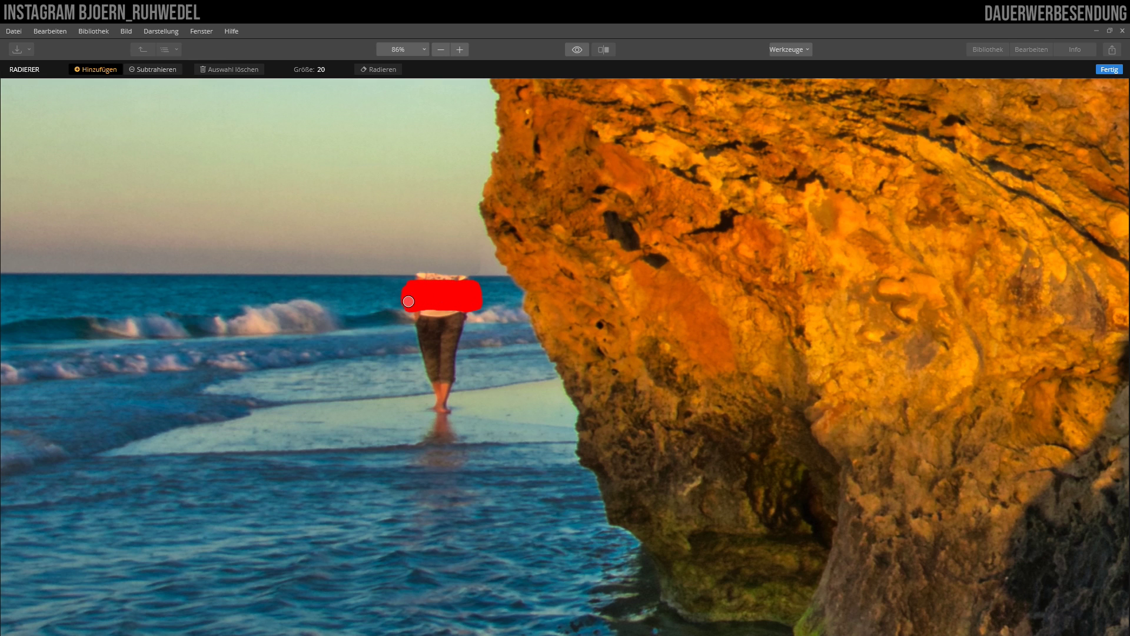
click(387, 70)
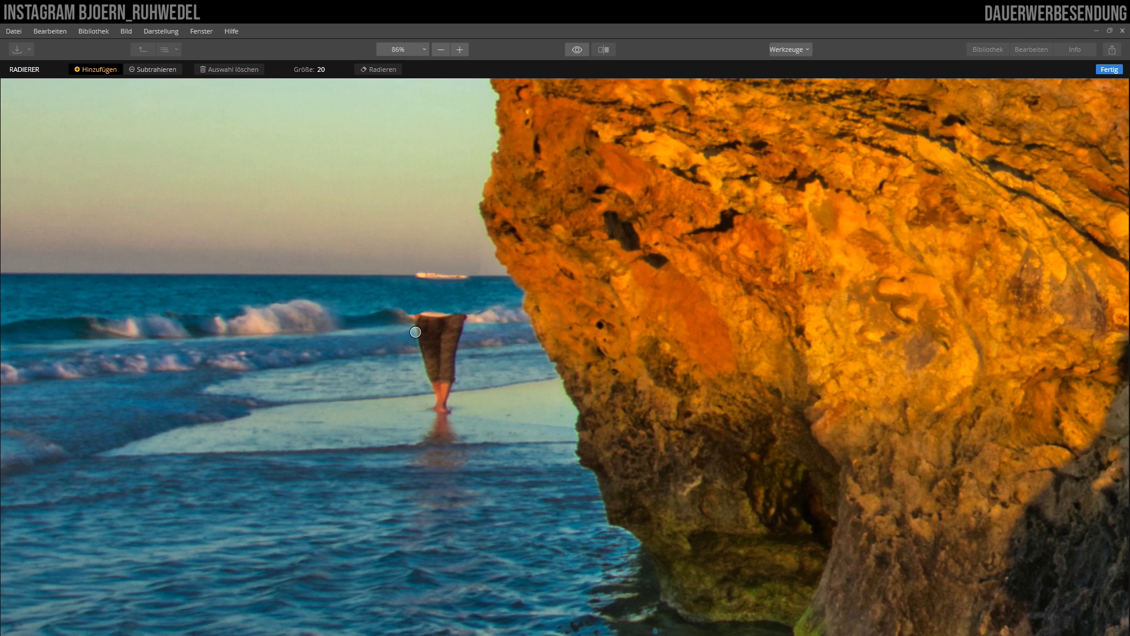
mouse_move(414, 331)
mouse_down()
mouse_move(460, 325)
mouse_move(412, 324)
mouse_move(422, 336)
mouse_up()
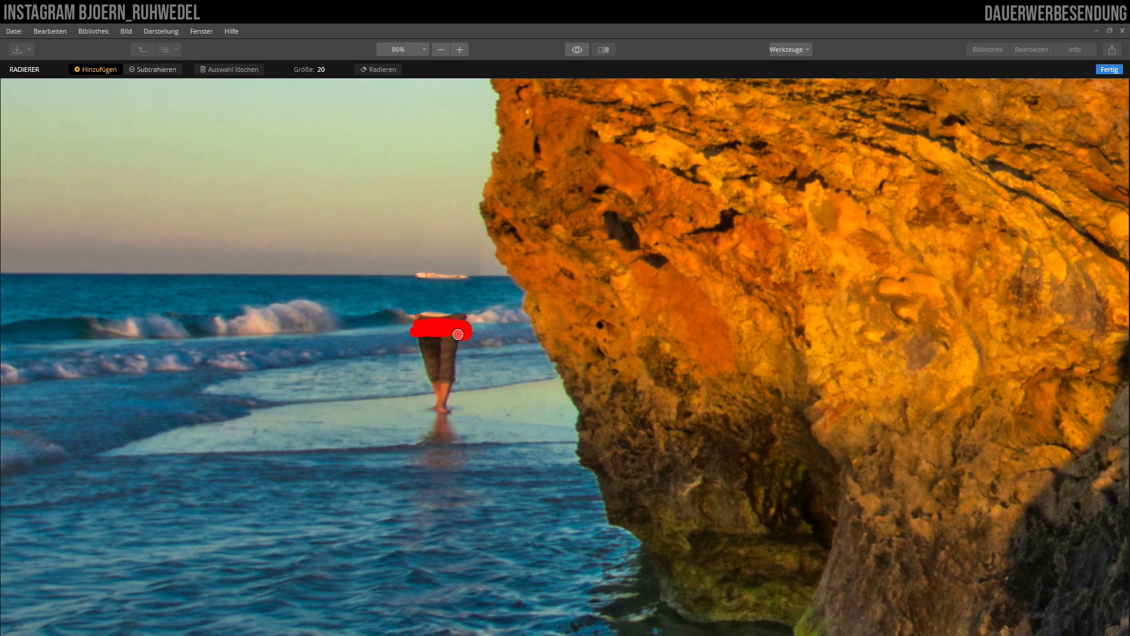
mouse_move(414, 339)
mouse_down()
mouse_move(467, 339)
mouse_move(416, 325)
mouse_up()
click(380, 70)
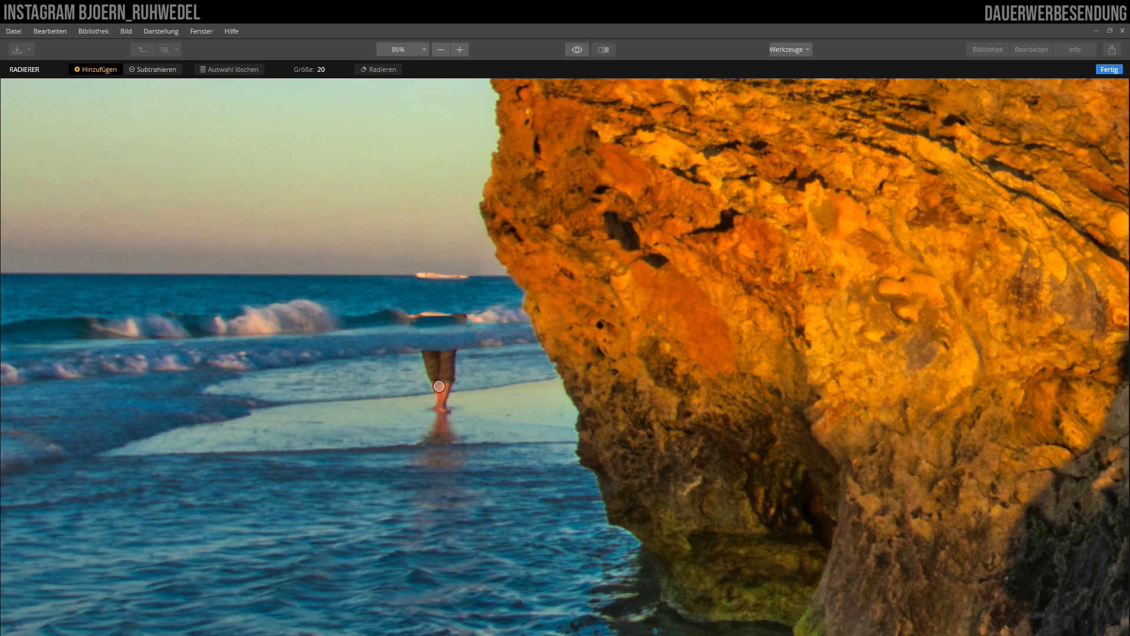
Erase the woman's remaining legs, then her feet, leaving empty wet sand.
mouse_move(417, 360)
mouse_down()
mouse_move(464, 380)
mouse_move(419, 372)
mouse_move(457, 368)
mouse_move(436, 375)
mouse_up()
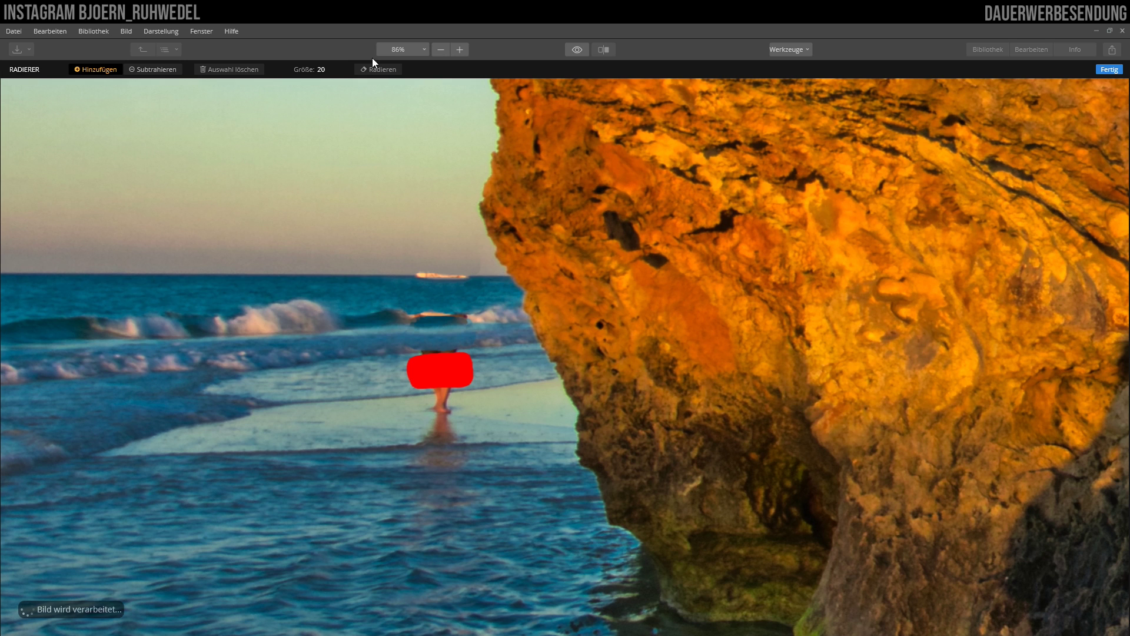
click(382, 69)
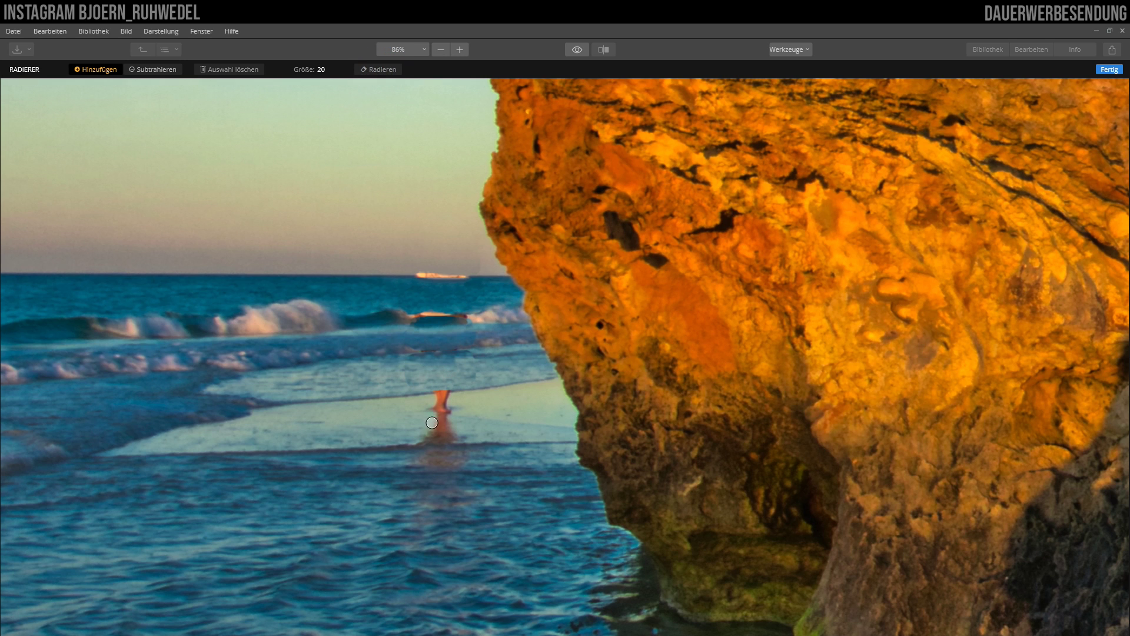
mouse_move(423, 403)
mouse_down()
mouse_move(471, 402)
mouse_move(446, 419)
mouse_move(423, 408)
mouse_move(465, 406)
mouse_move(468, 420)
mouse_move(424, 420)
mouse_move(471, 427)
mouse_move(421, 431)
mouse_move(430, 405)
mouse_up()
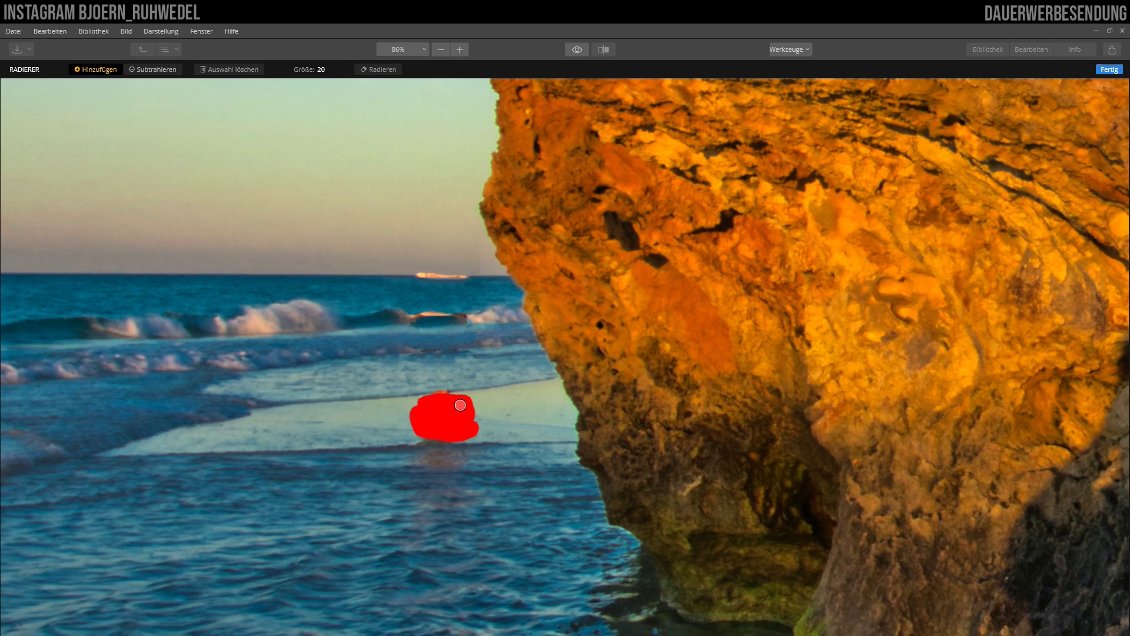
click(380, 71)
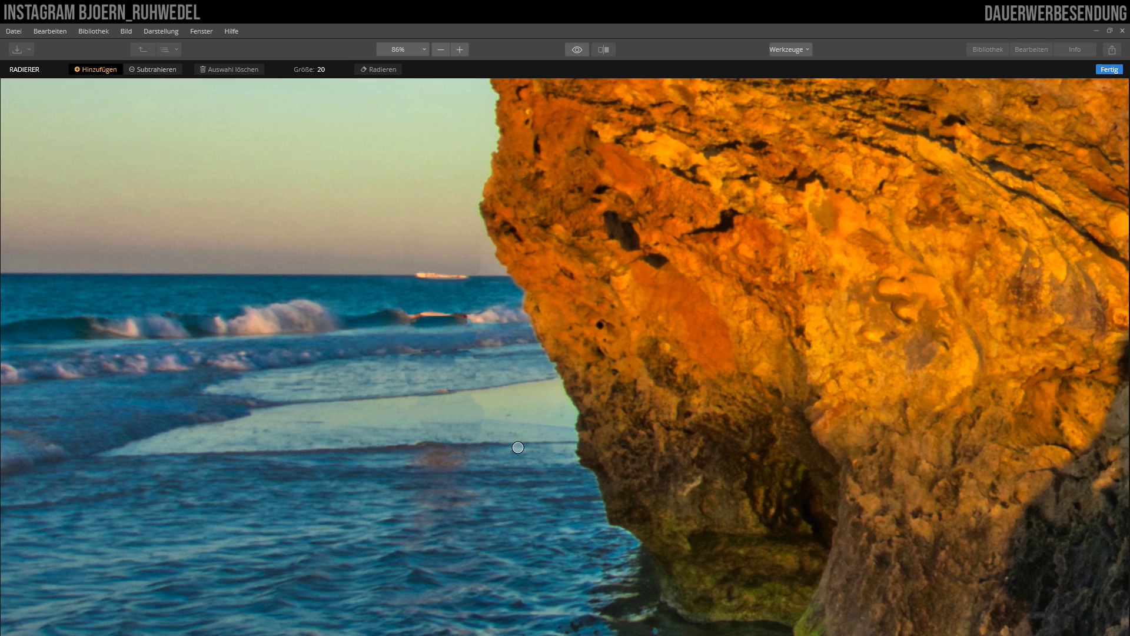
Erase the faint reflection in the shallow water and apply the erasing with Fertig.
mouse_move(411, 458)
mouse_down()
mouse_move(408, 472)
mouse_move(447, 462)
mouse_move(454, 486)
mouse_move(425, 494)
mouse_move(464, 458)
mouse_move(455, 486)
mouse_move(463, 474)
mouse_move(416, 477)
mouse_move(449, 484)
mouse_up()
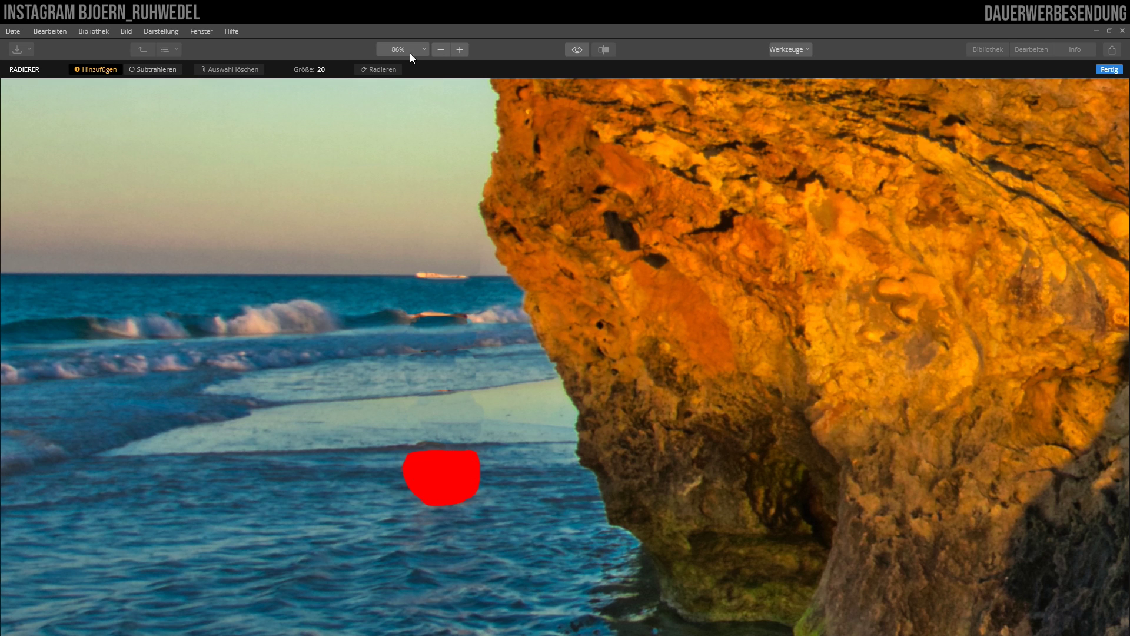
click(379, 69)
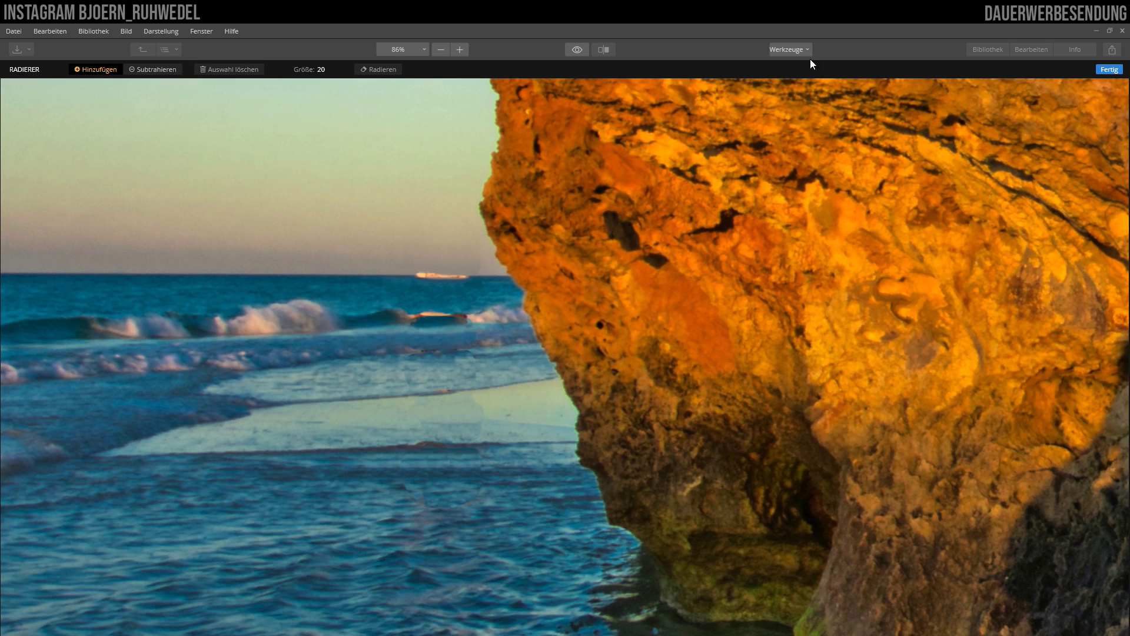
click(1113, 70)
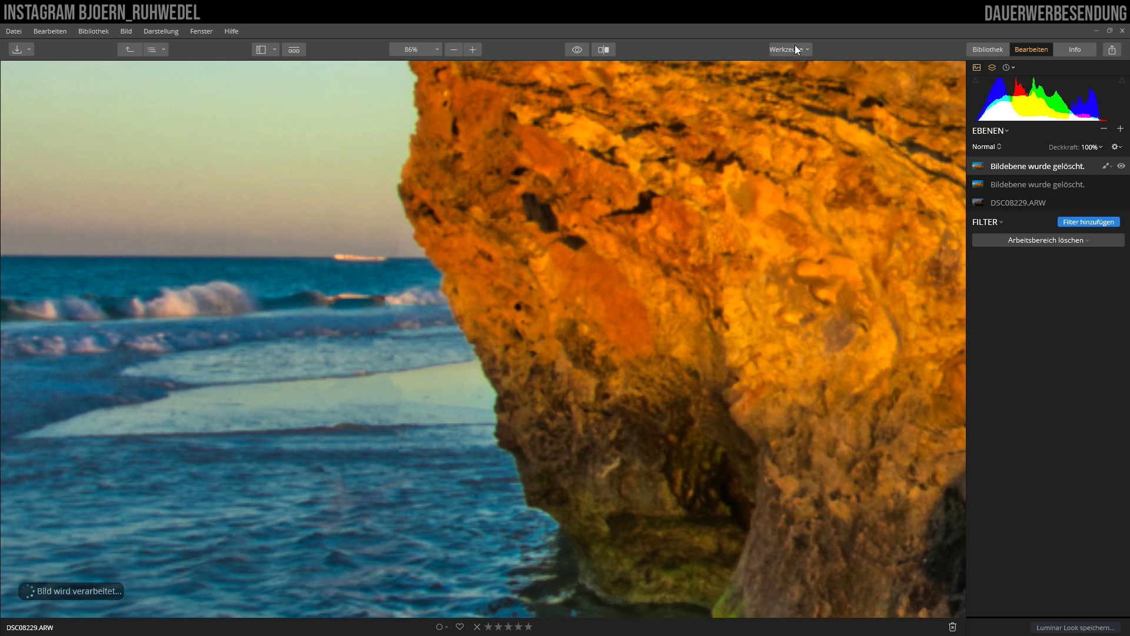
Open the Werkzeuge dropdown on the now woman-free beach photo.
click(798, 49)
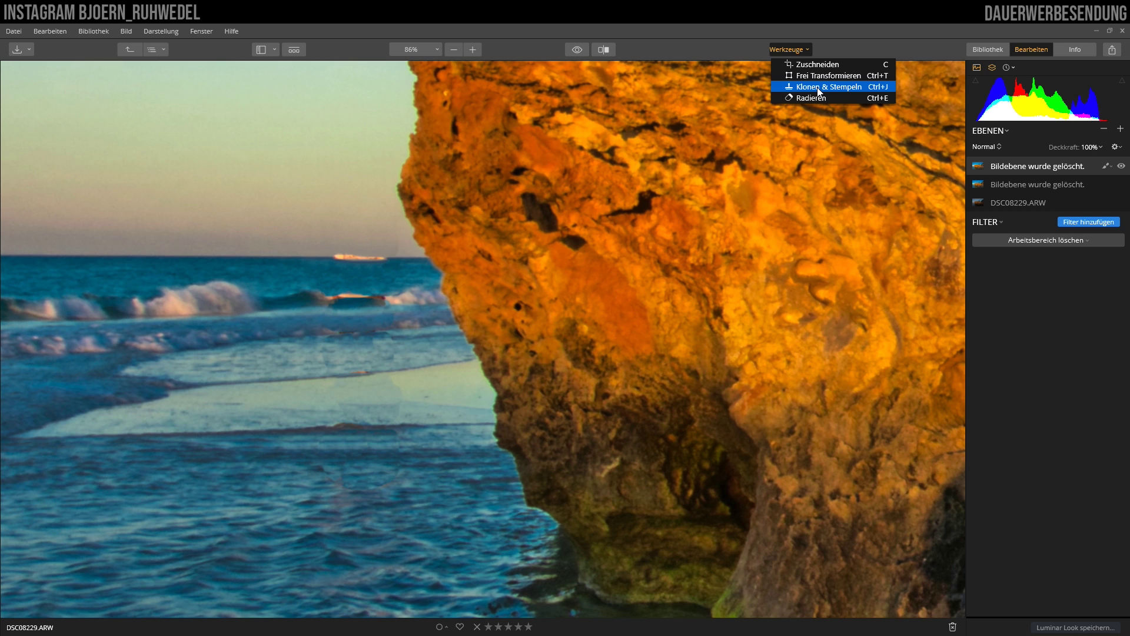
Switch to Klonen & Stempeln at size 100 with 100% softness and opacity.
click(819, 88)
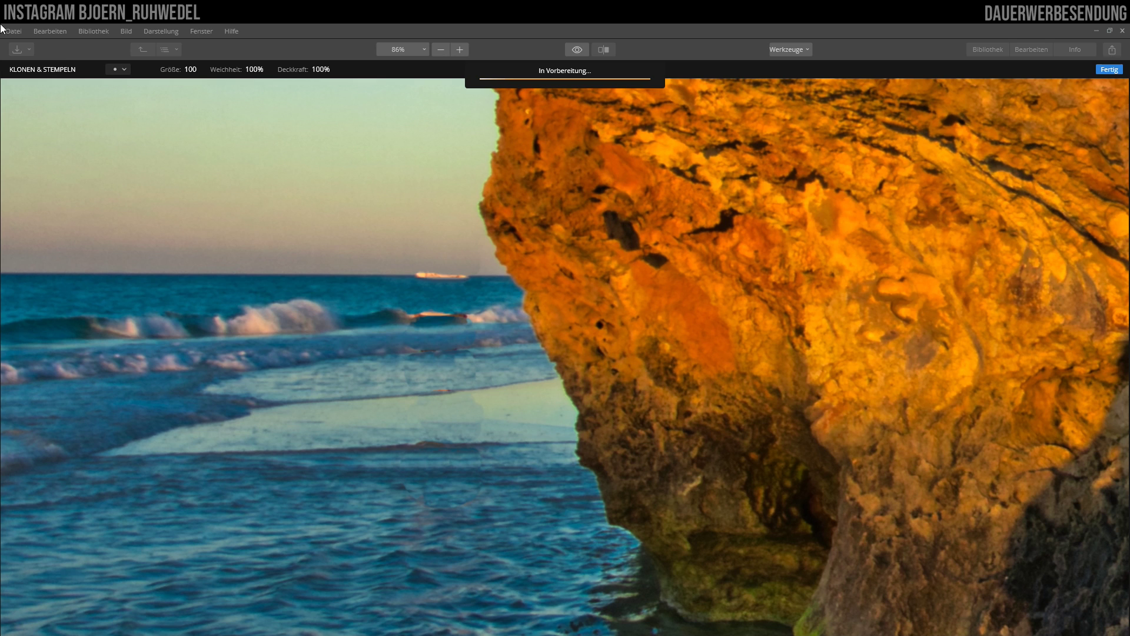
click(50, 30)
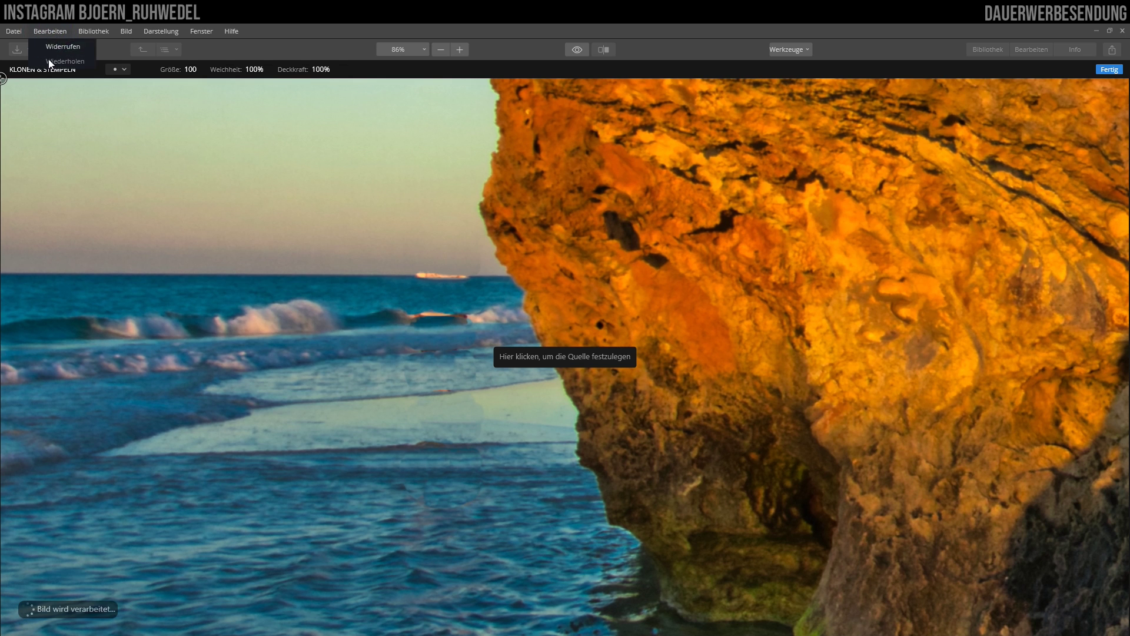
click(48, 28)
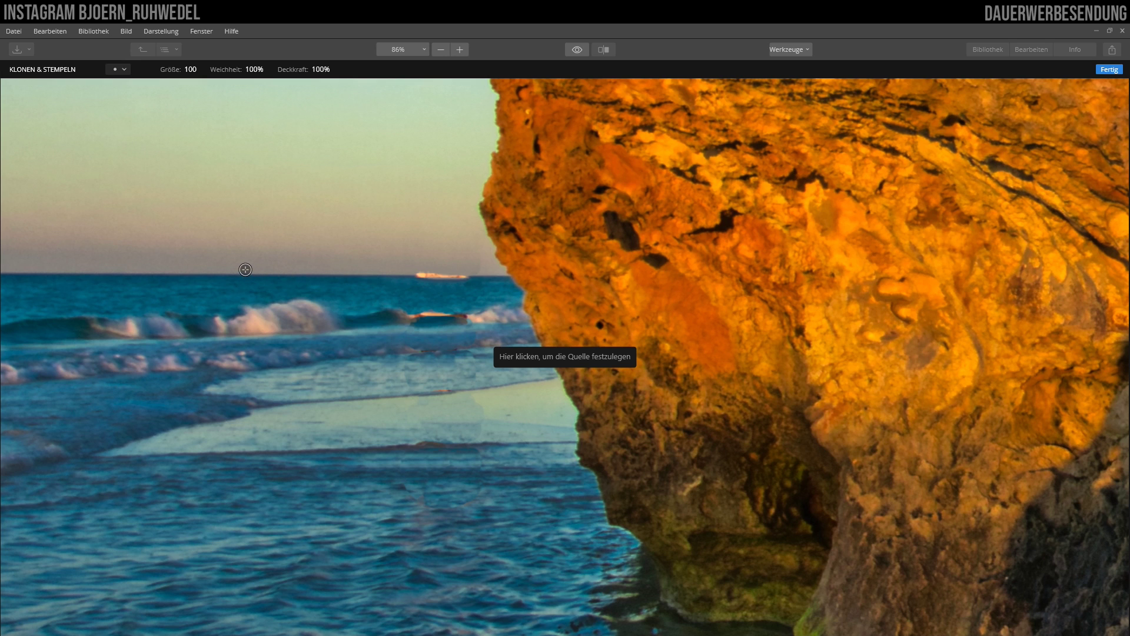
Clone horizon sky over the distant boat, then set the clone brush size to 45.
click(245, 269)
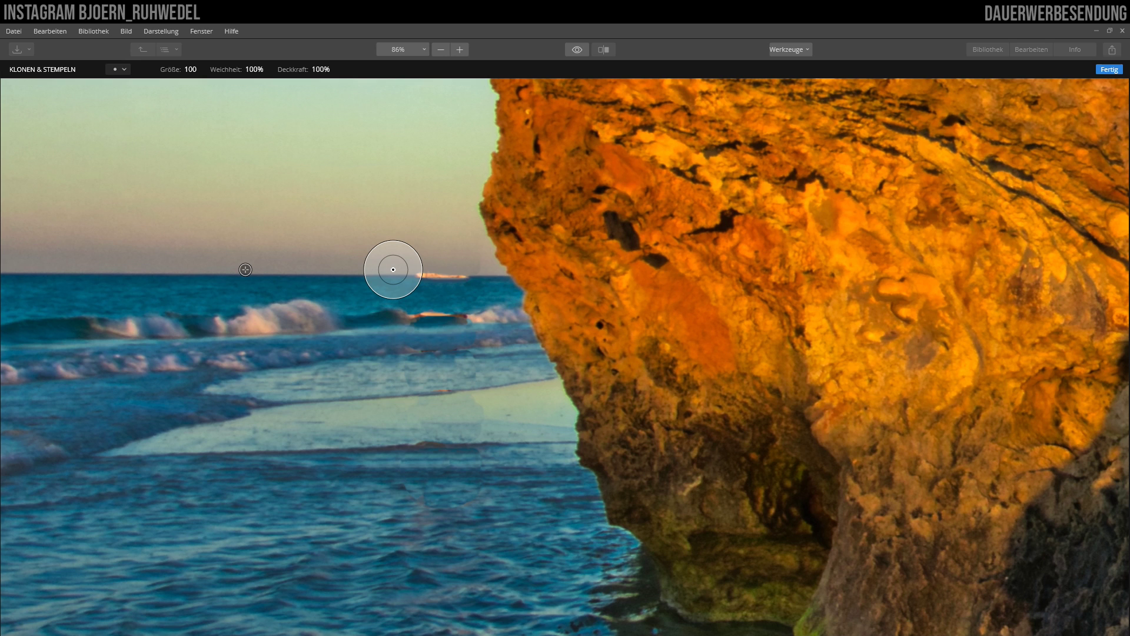
click(394, 270)
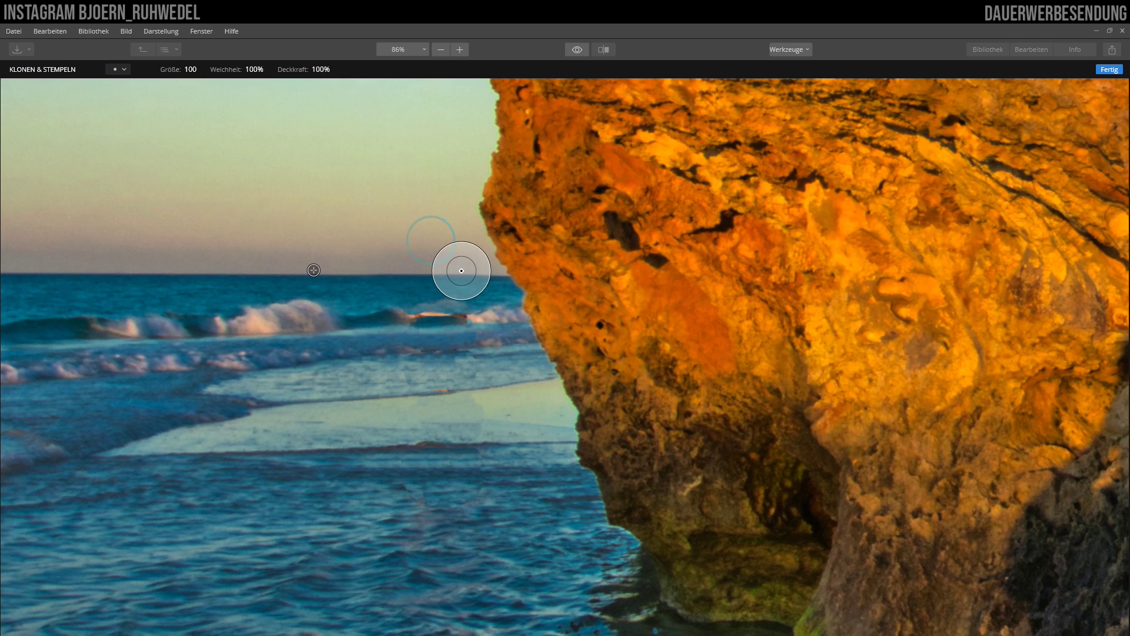
click(191, 70)
click(170, 93)
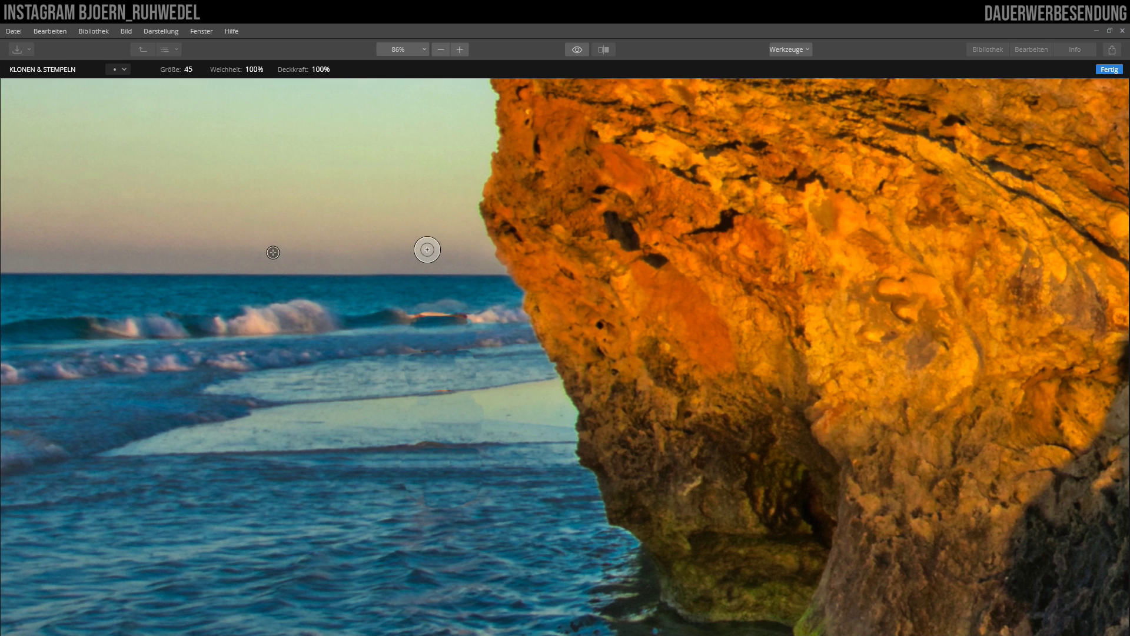
Apply the boat clone as a layer with Fertig and start a new Klonen & Stempeln pass.
click(1111, 69)
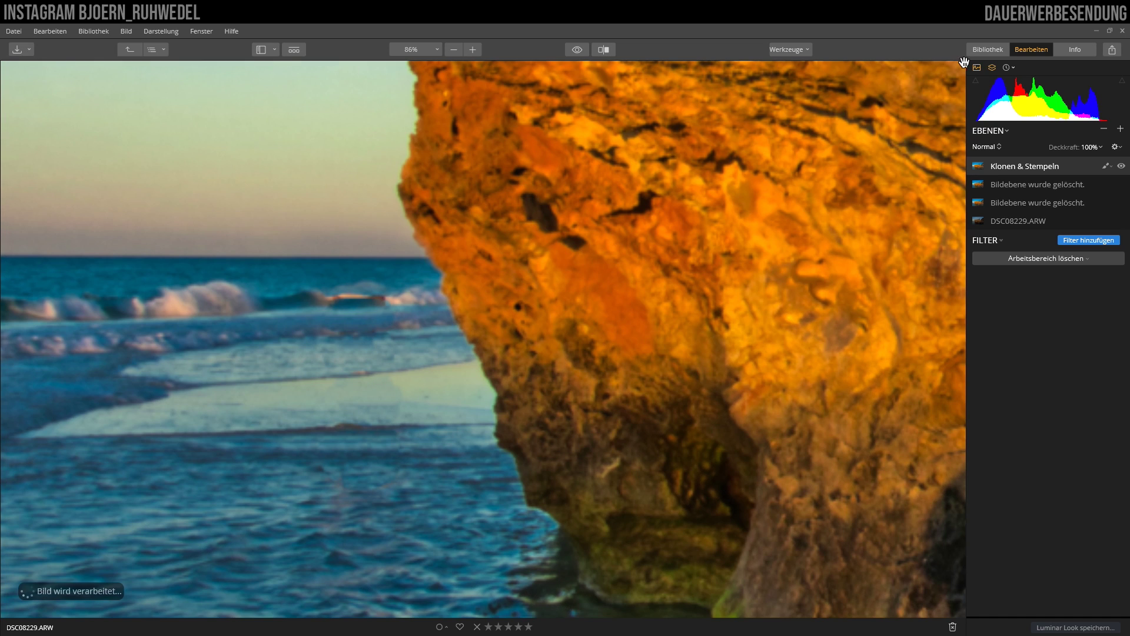
click(779, 48)
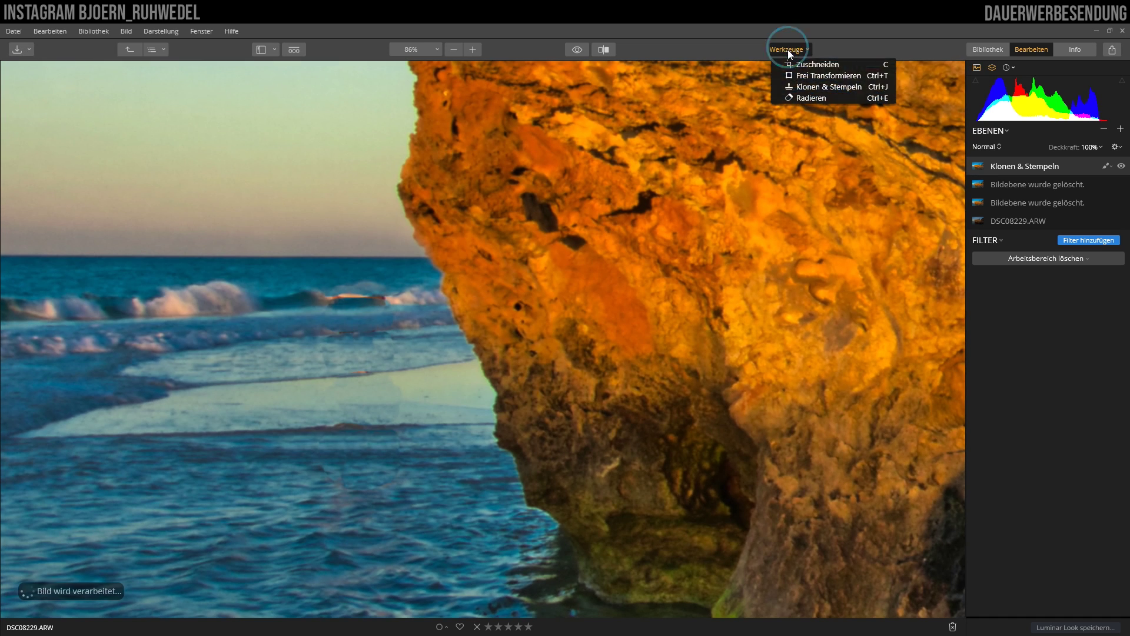
click(826, 85)
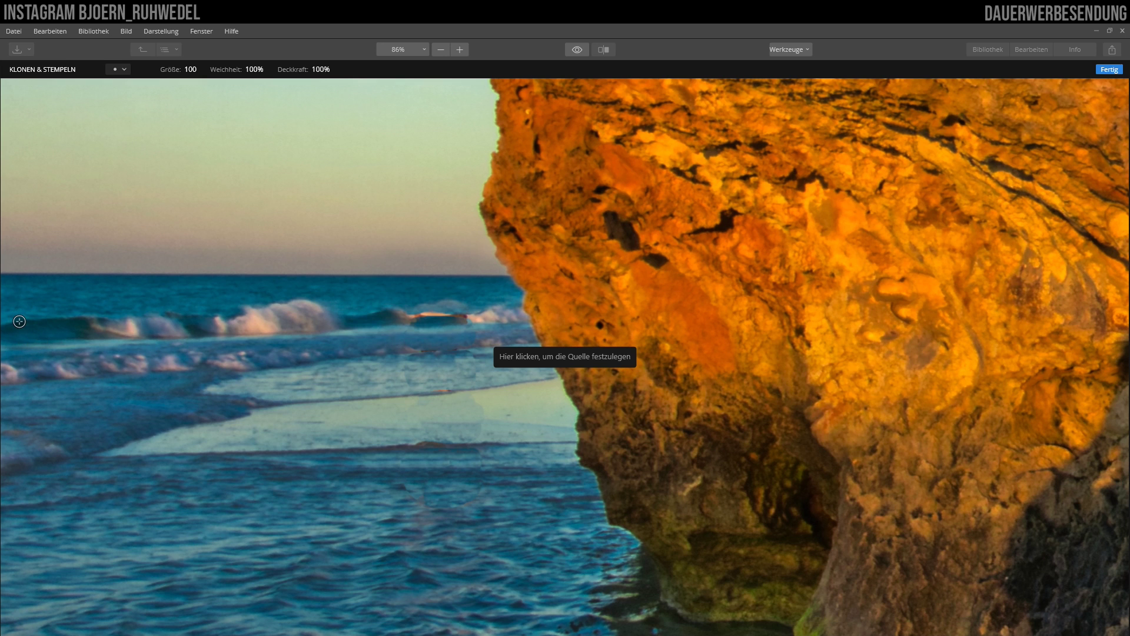
Set the Clone & Stamp source on the waves at the photo's far-left edge.
click(21, 319)
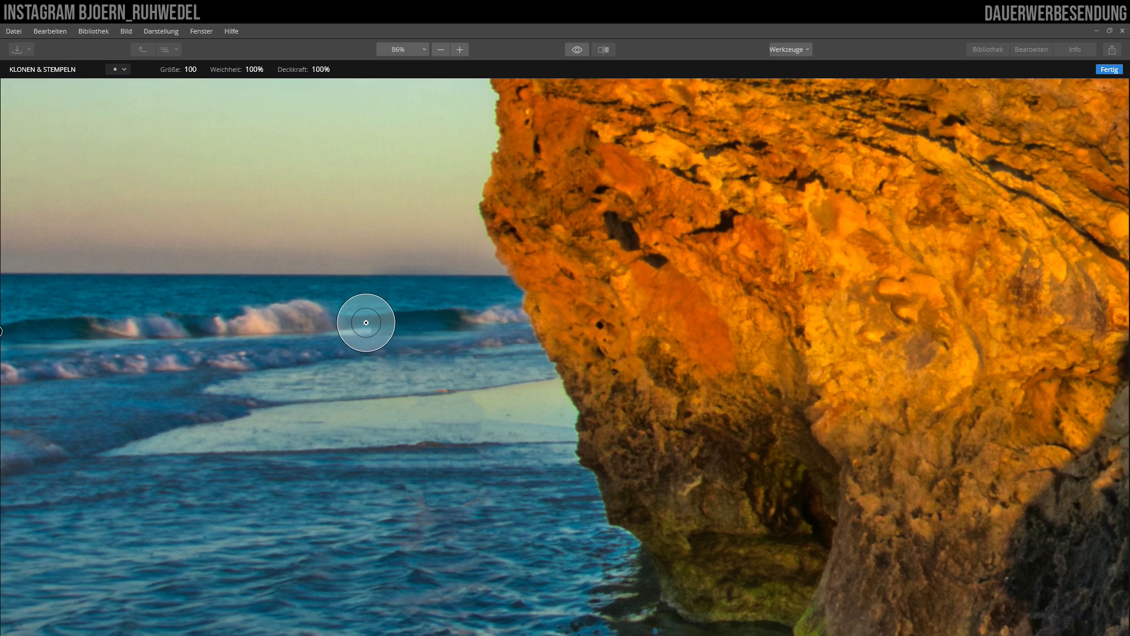
Apply the current clone pass and start a new Klonen & Stempeln pass from Werkzeuge.
click(1110, 70)
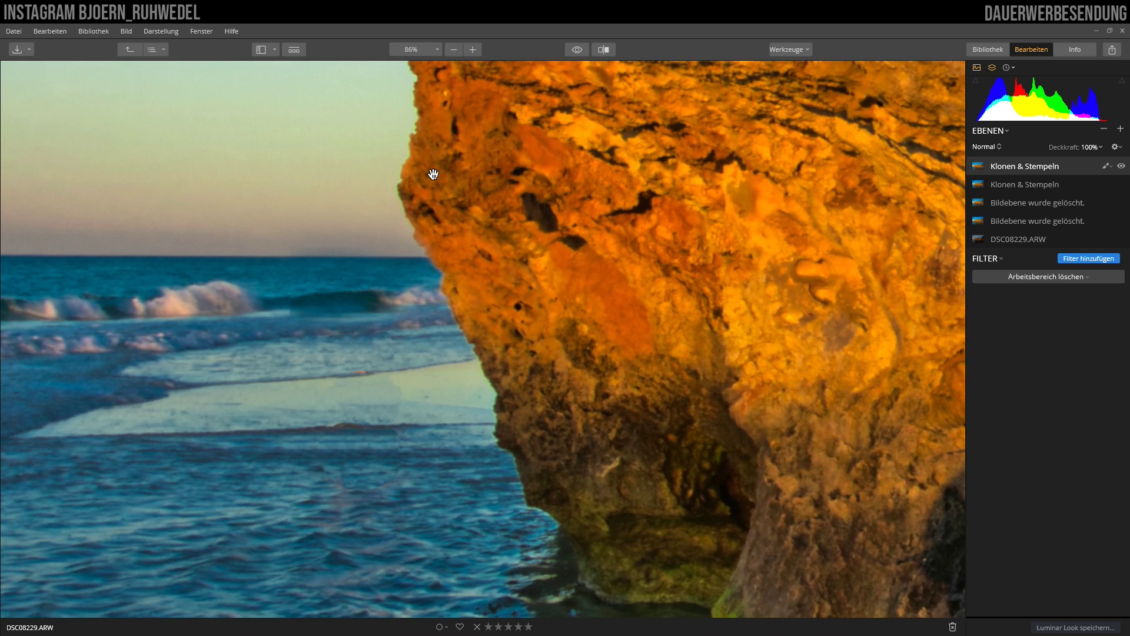
click(798, 49)
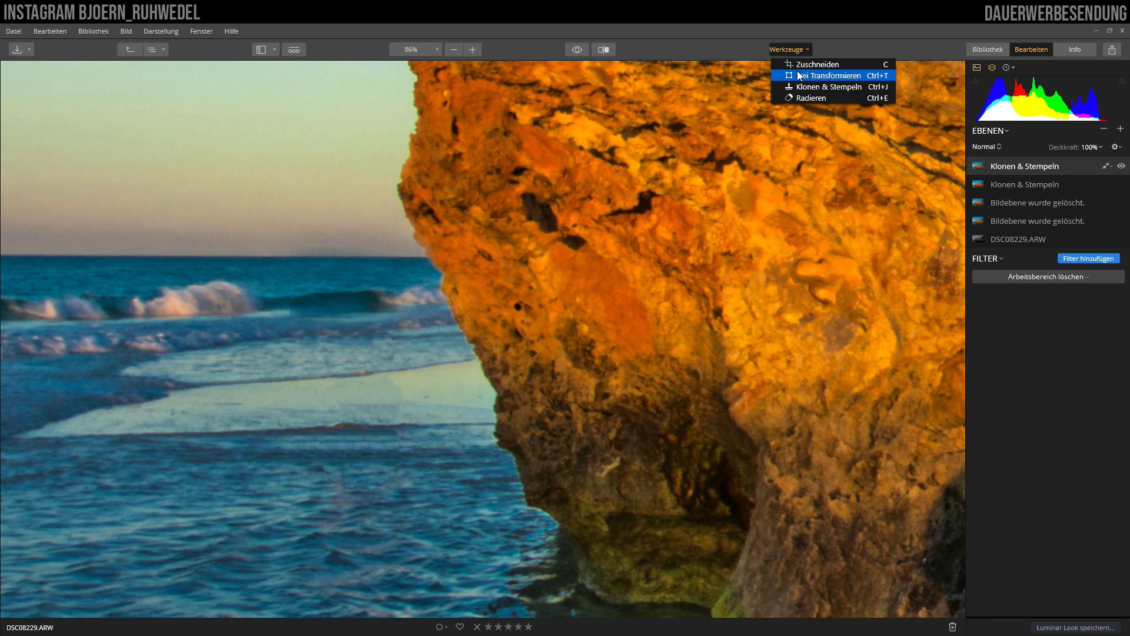
click(825, 87)
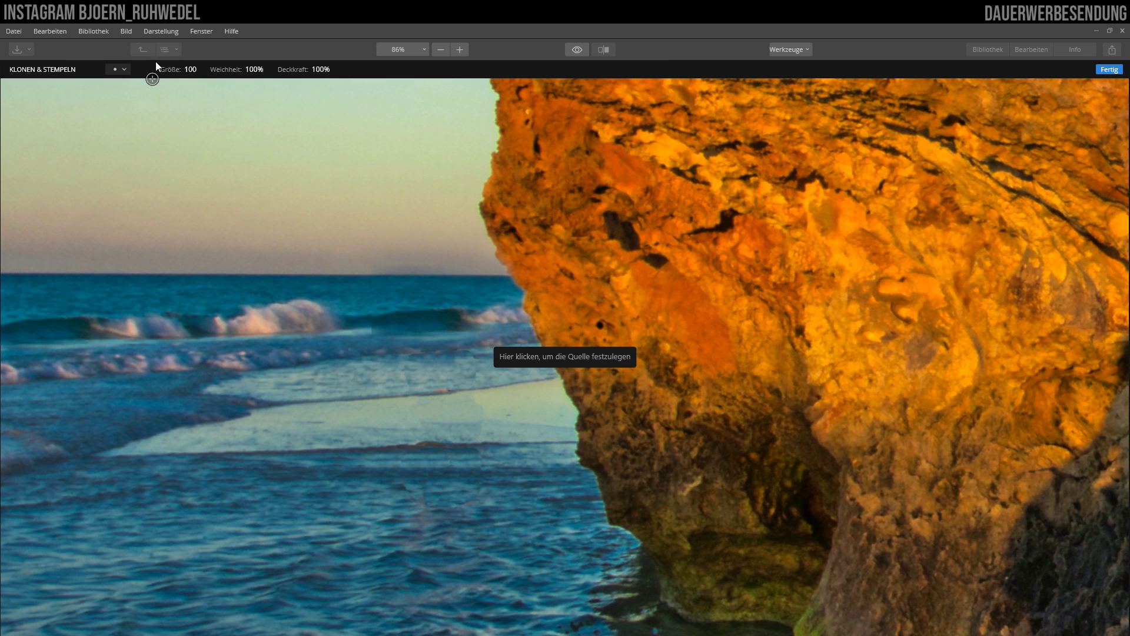
At brush size 62, clone left-edge wave texture over the breaking waves by the rock and apply.
click(192, 69)
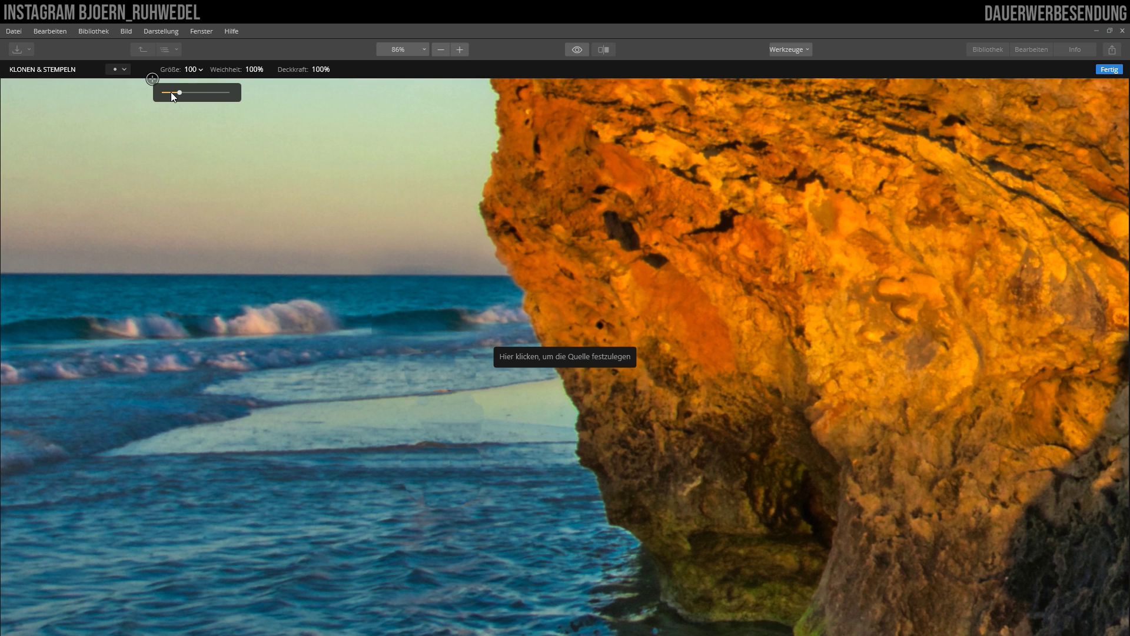
drag(170, 91, 173, 93)
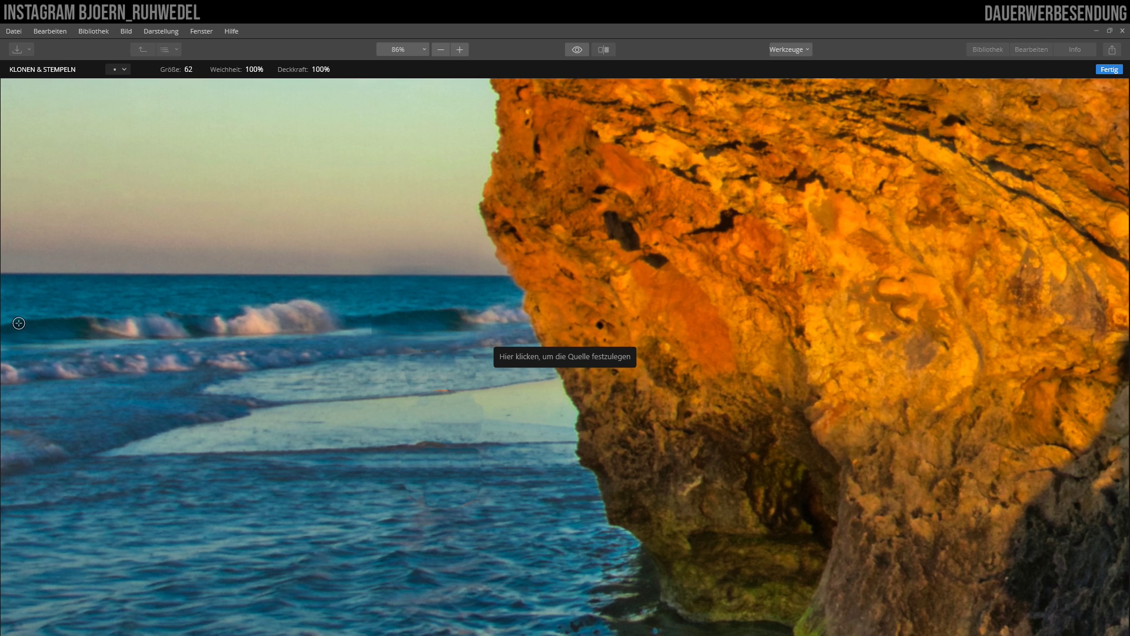
click(10, 324)
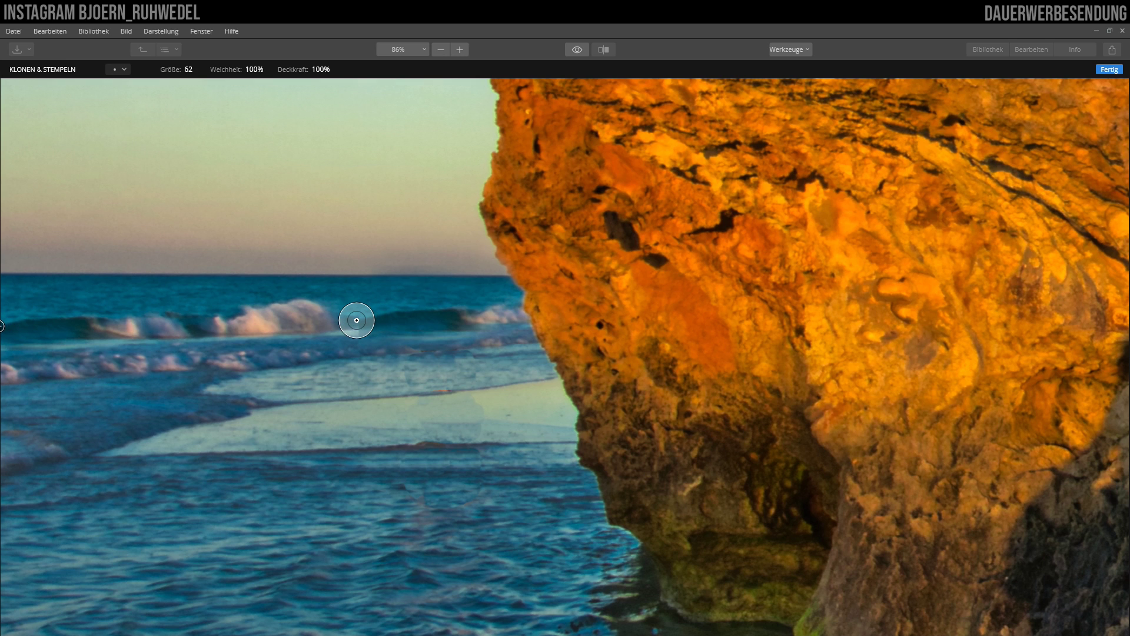
drag(354, 321, 375, 317)
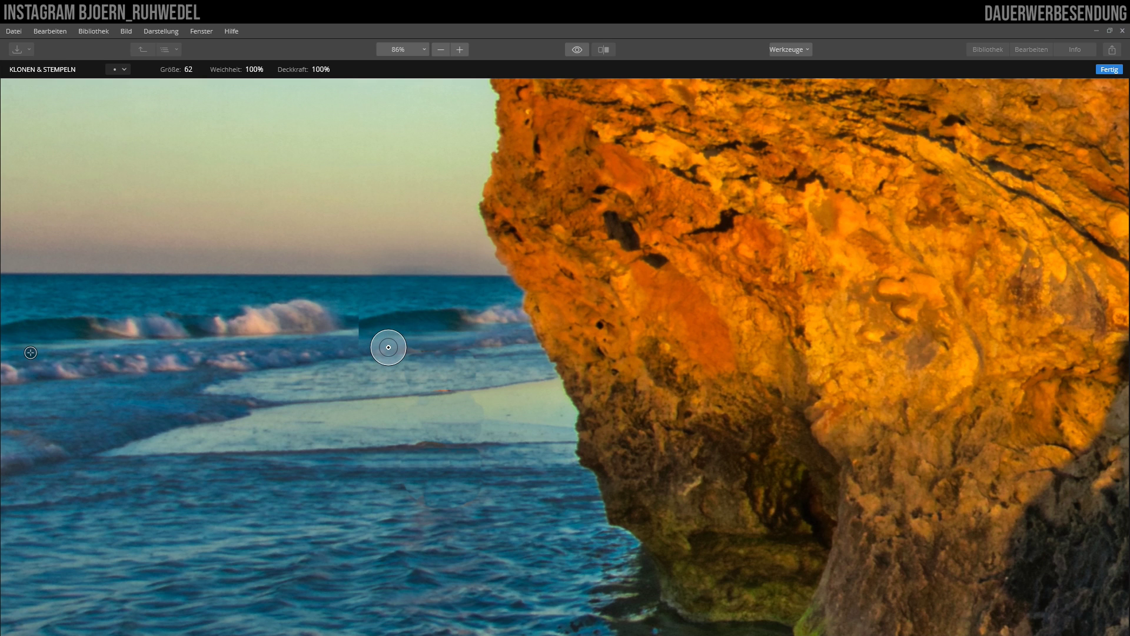
click(1109, 69)
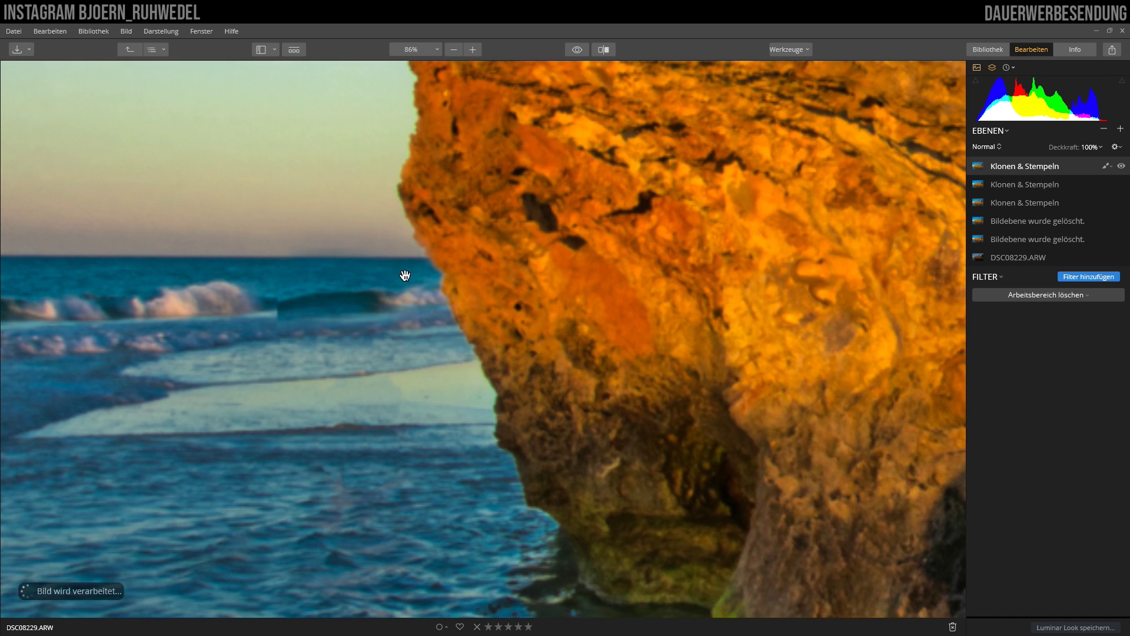
Start another Klonen & Stempeln pass from the Werkzeuge menu.
click(775, 49)
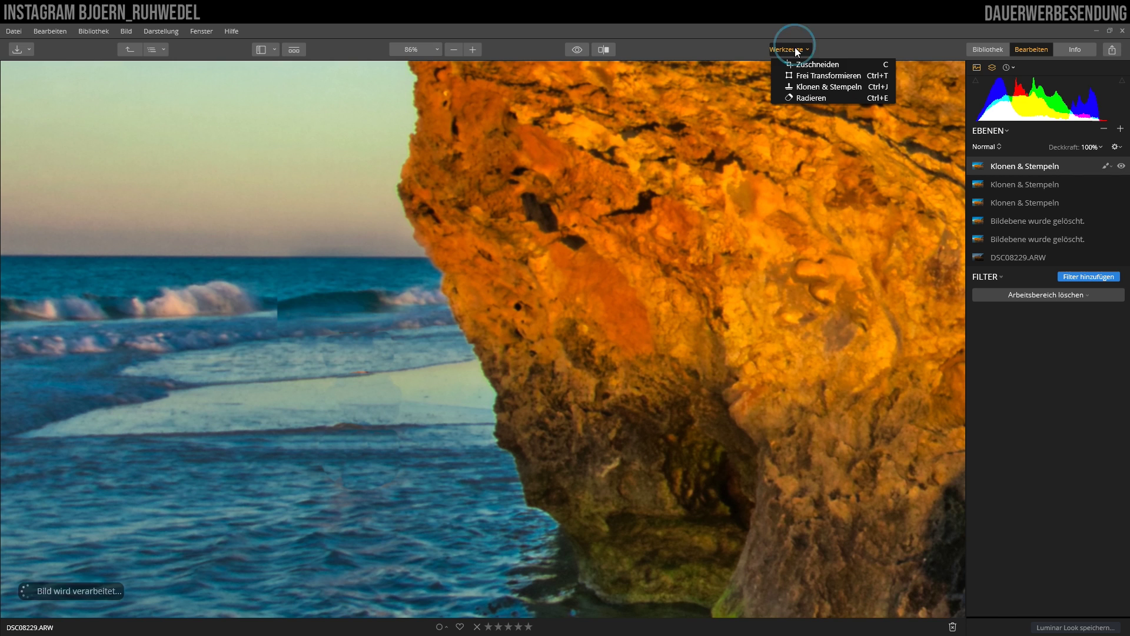
click(820, 87)
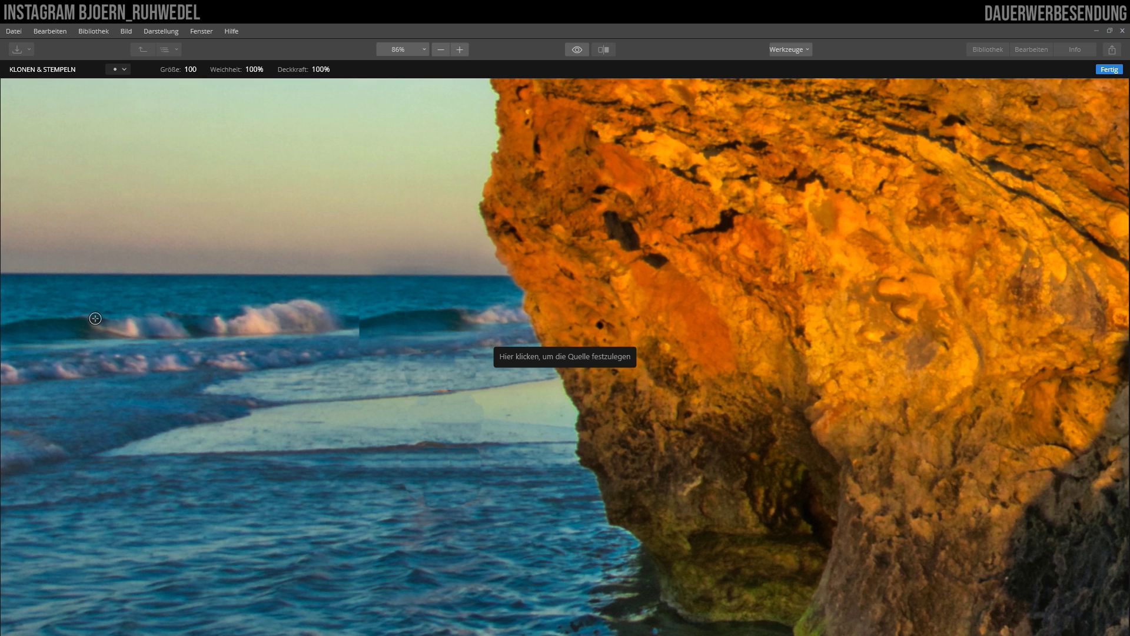
Clone left-edge wave texture across the wave seam and several beach spots, then apply the pass.
click(50, 320)
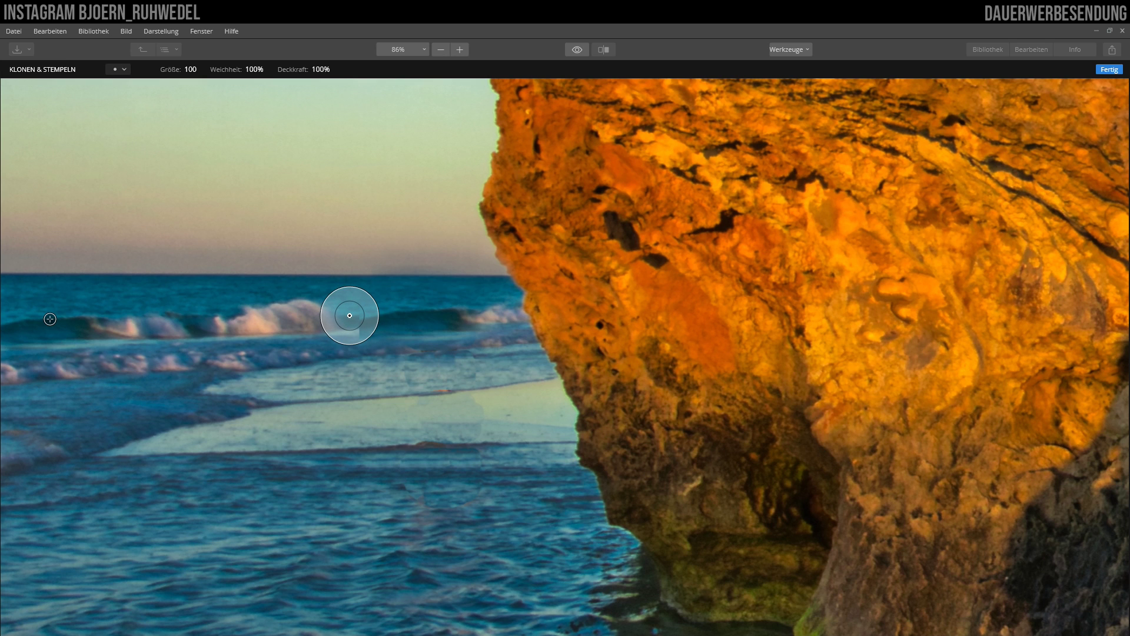
drag(350, 316, 376, 314)
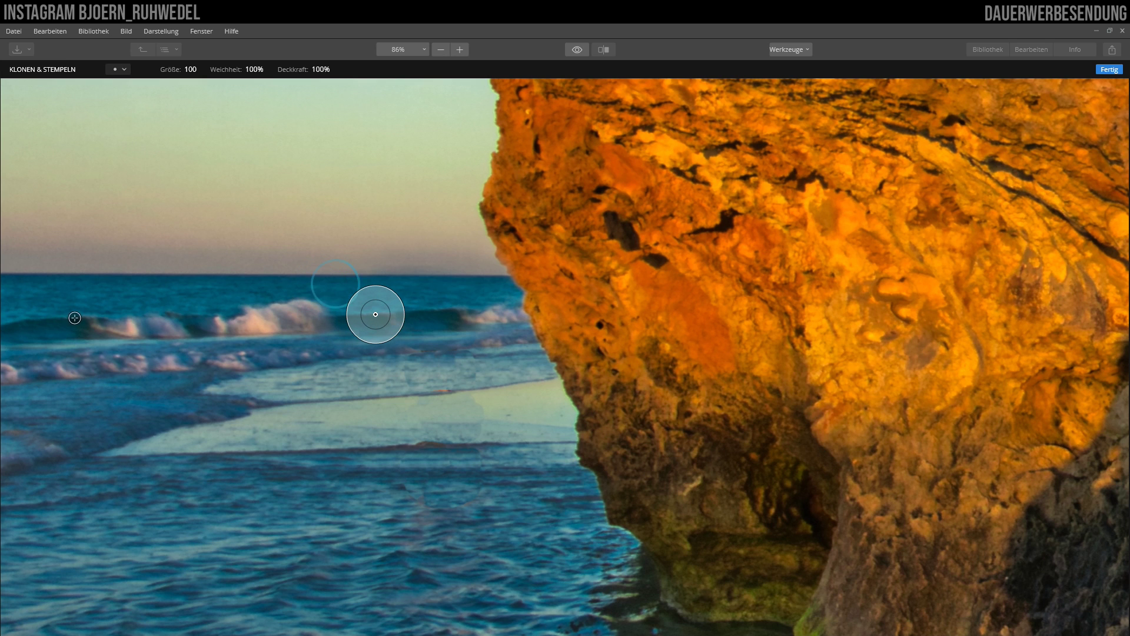
drag(513, 383, 574, 448)
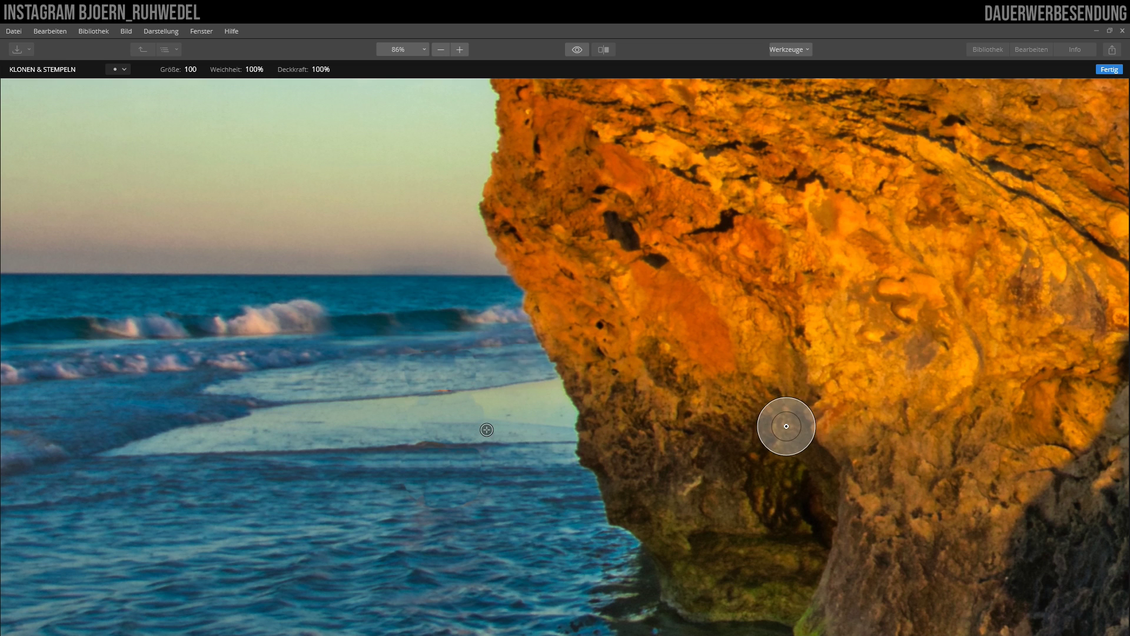
drag(429, 418, 449, 404)
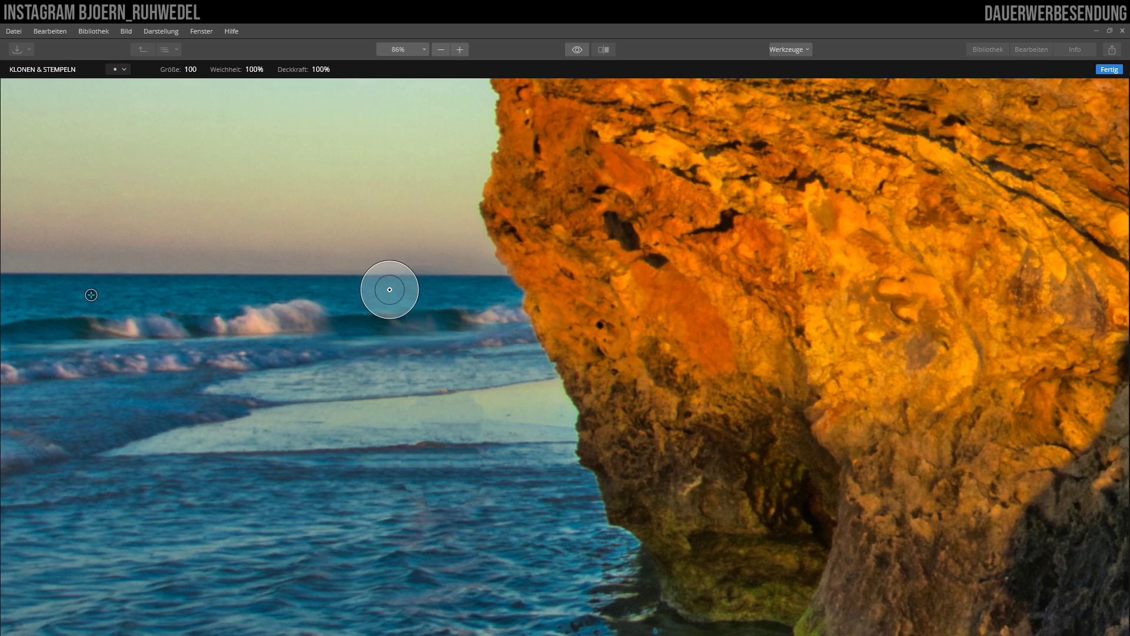
drag(480, 399, 487, 386)
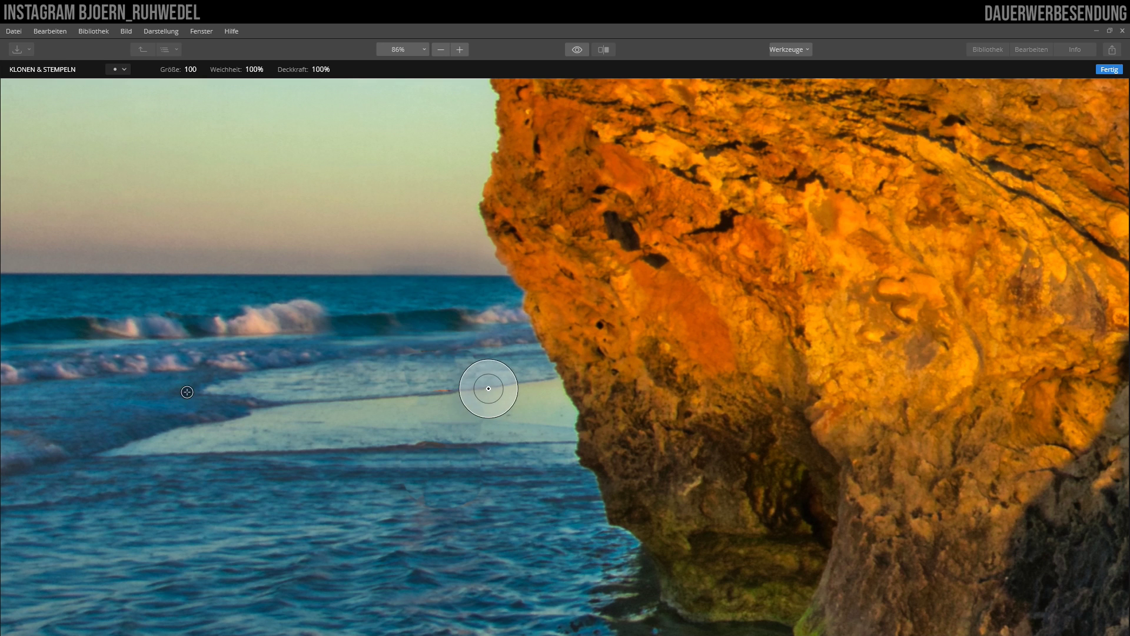
click(1110, 70)
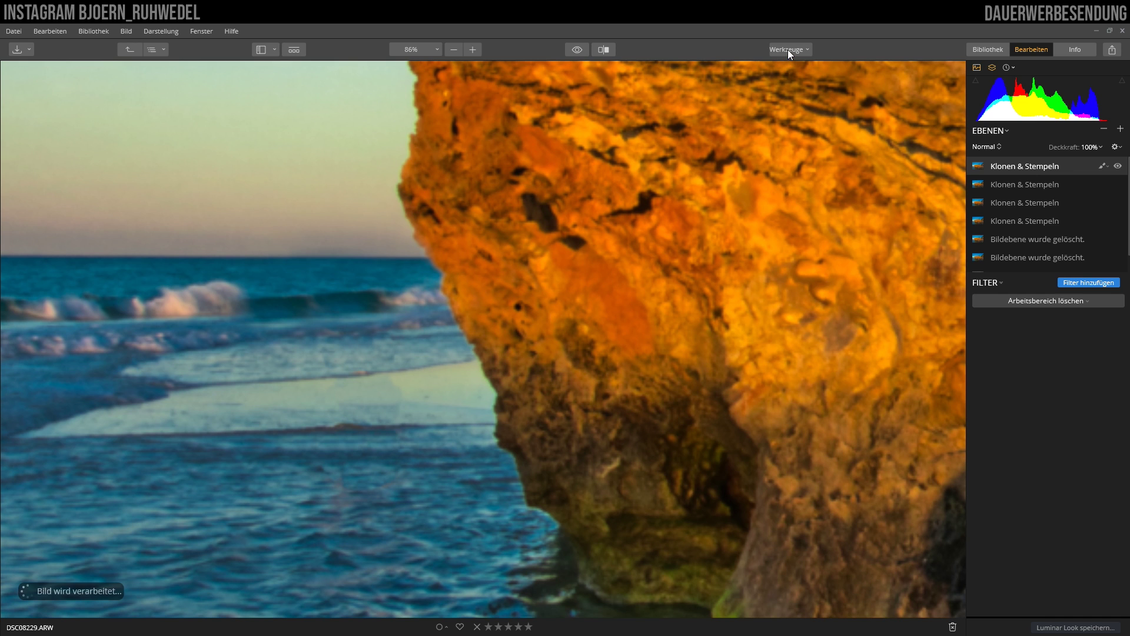
Open a fifth Klonen & Stempeln pass from the Werkzeuge menu.
click(788, 49)
click(822, 90)
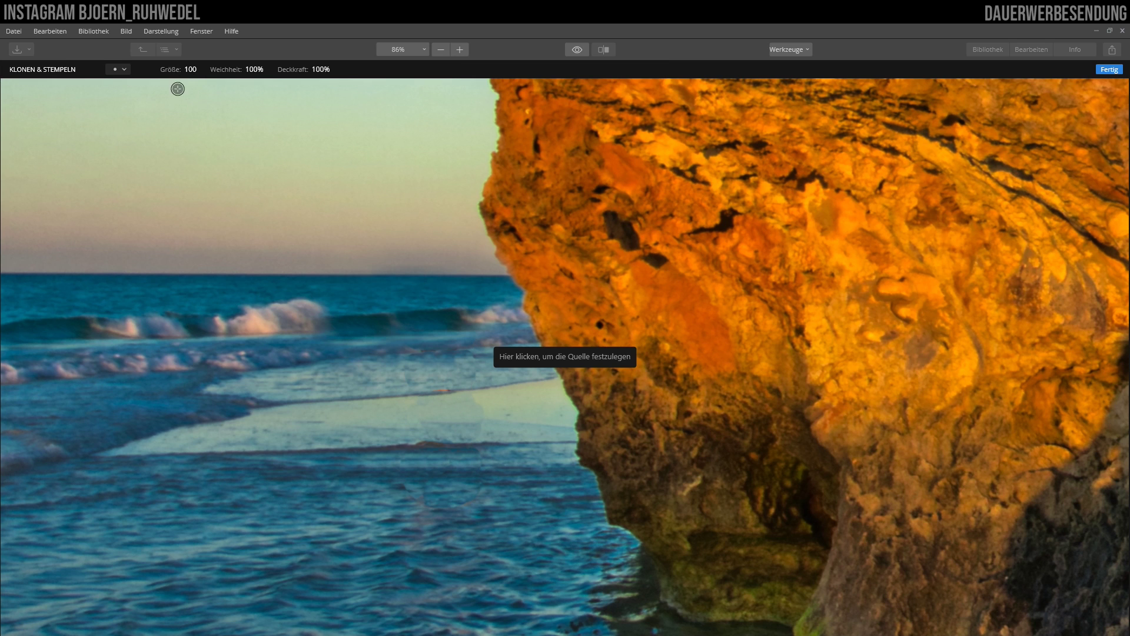
At brush size 69, clone shoreline texture along the wet sand edge.
click(193, 70)
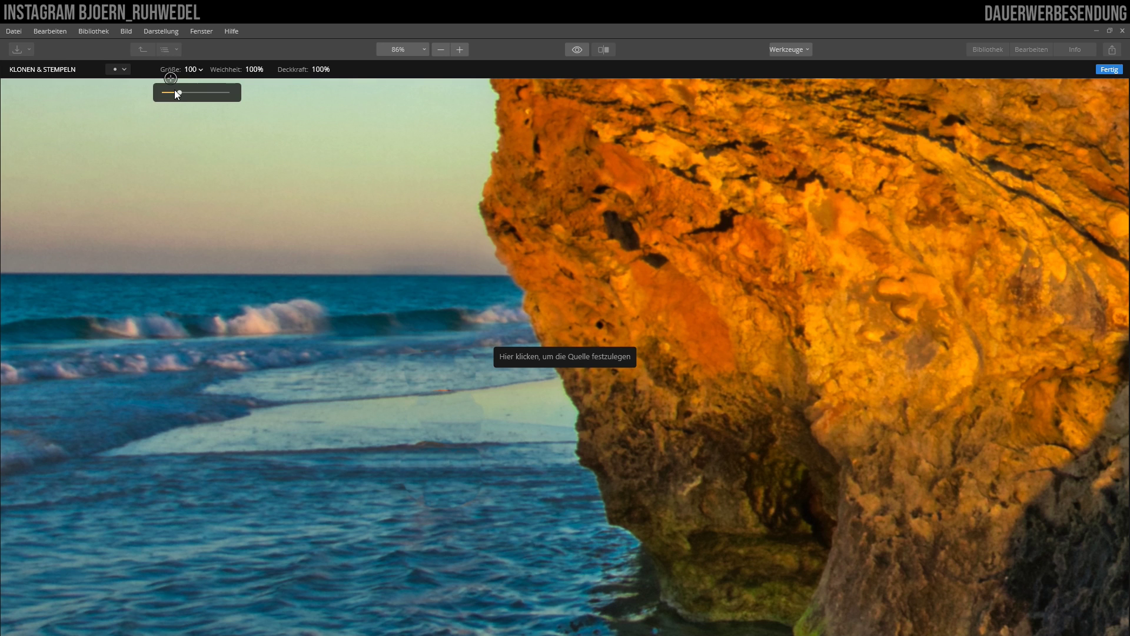
drag(175, 90, 173, 92)
click(179, 73)
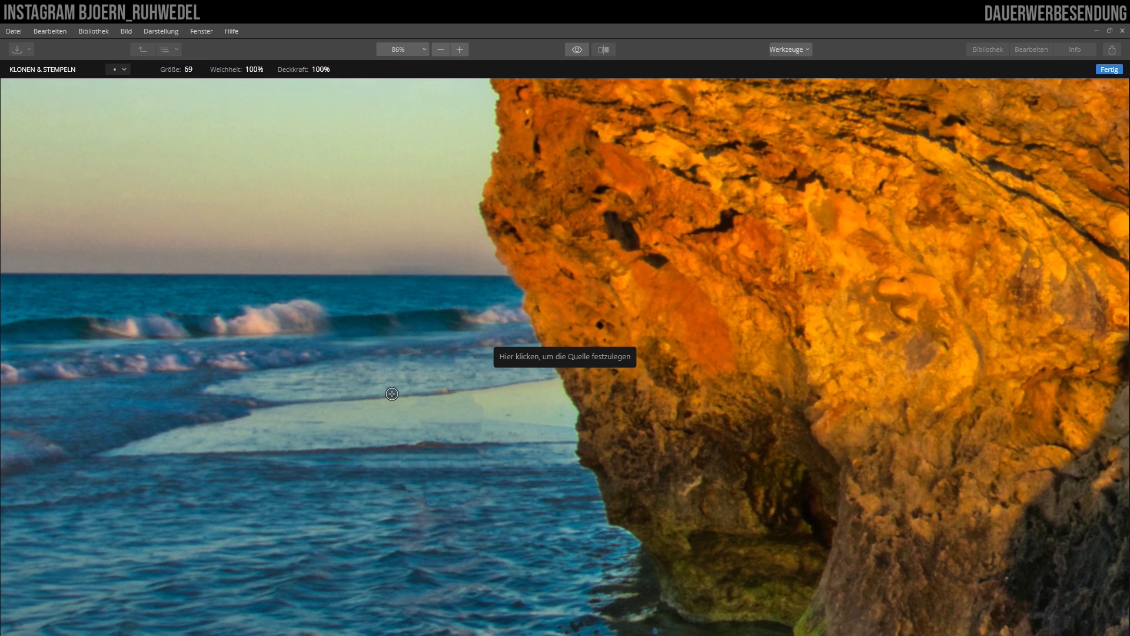
click(372, 398)
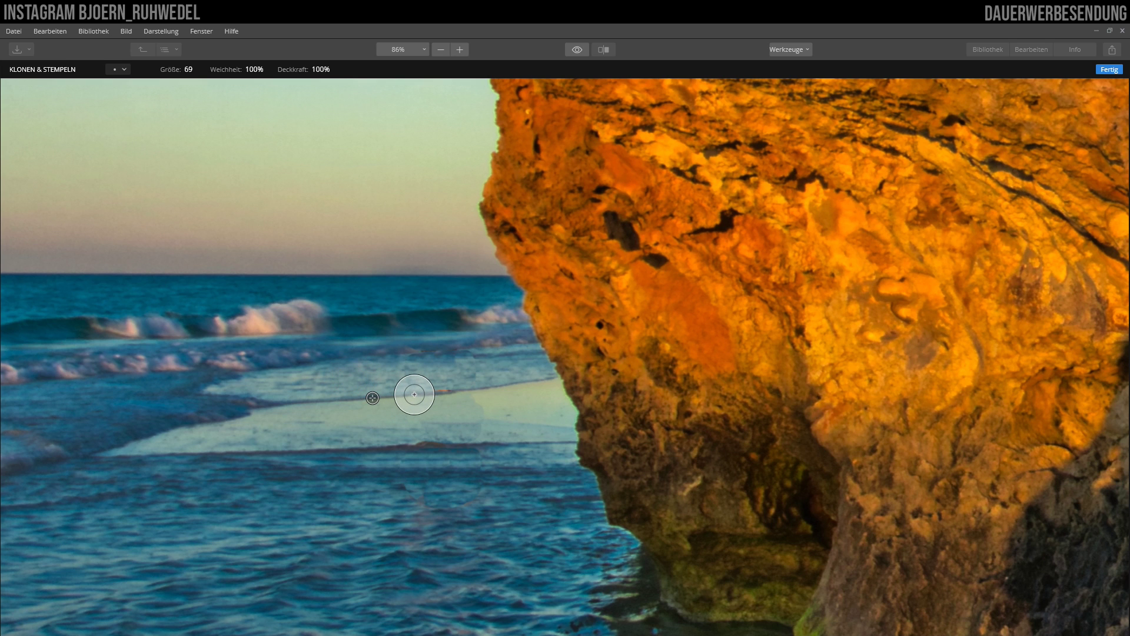
drag(415, 395, 436, 393)
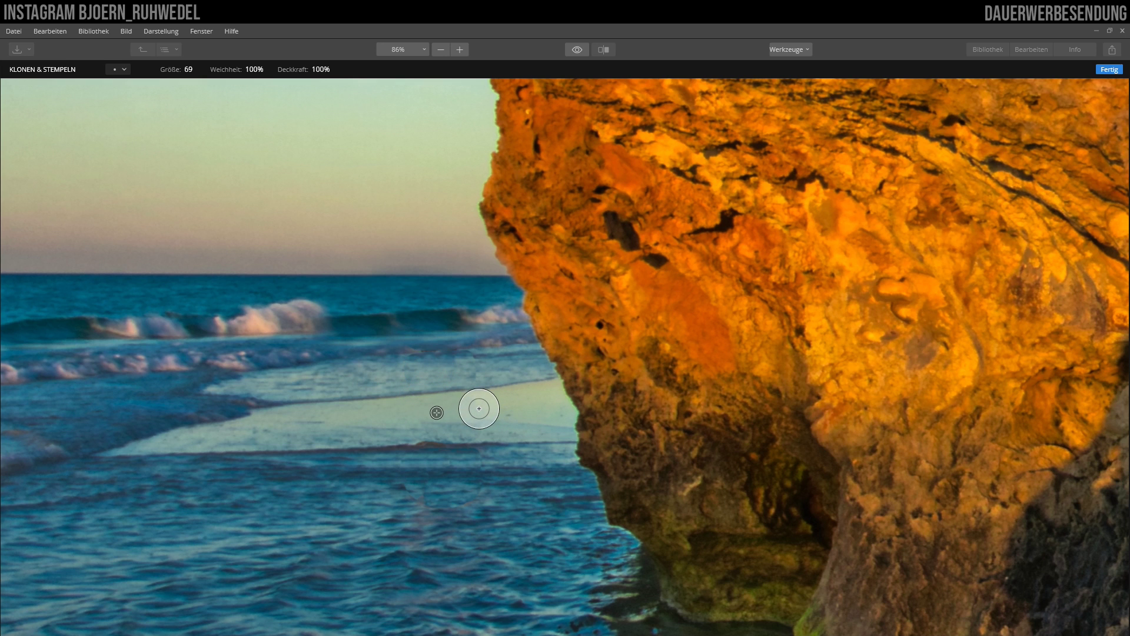
At brush size 27, stamp a small patch on the shallow water and apply the pass.
click(188, 69)
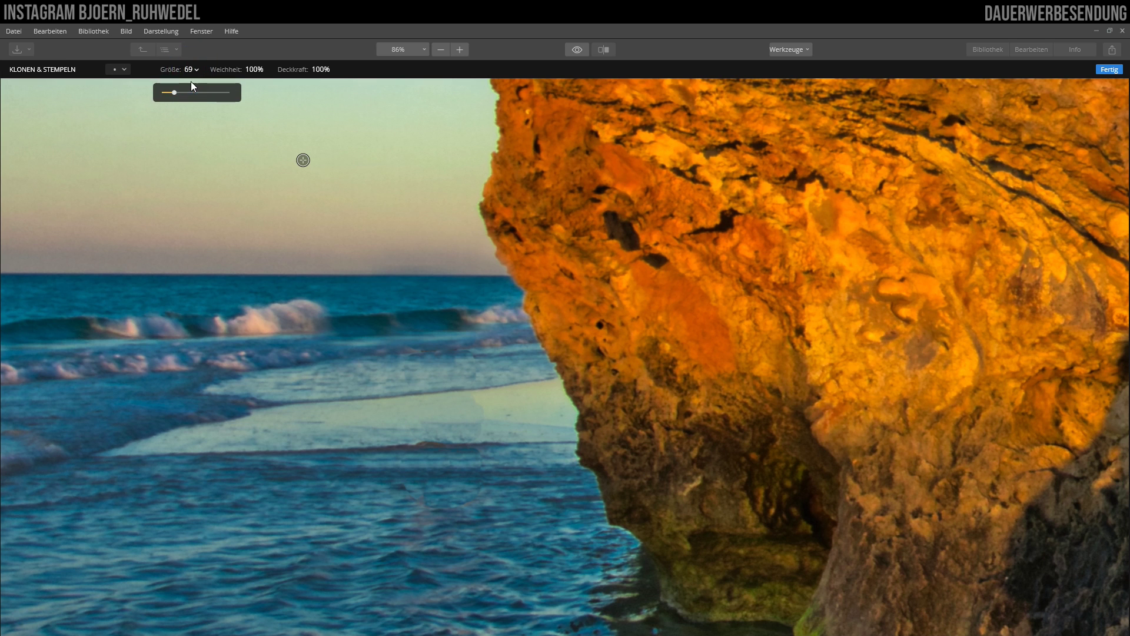
drag(184, 91, 168, 92)
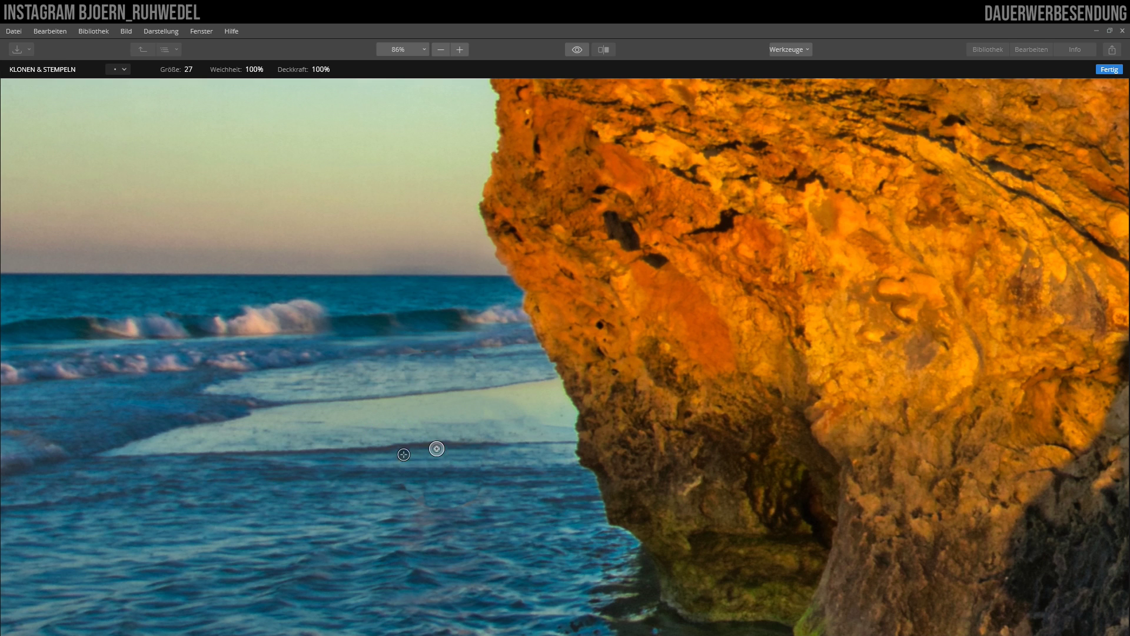
click(459, 441)
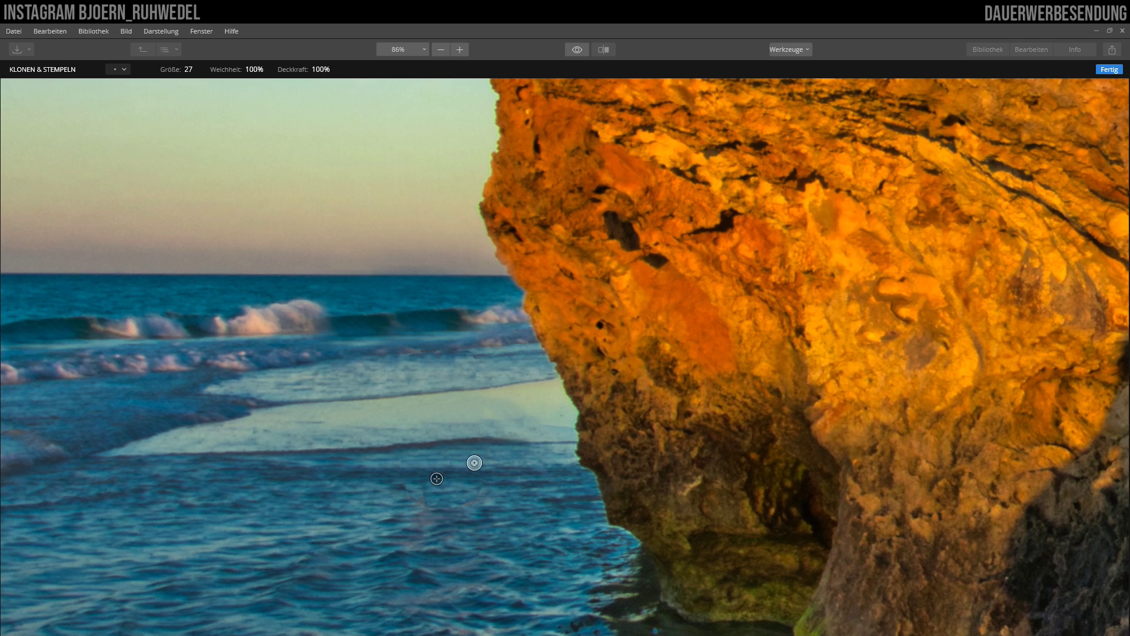
click(1108, 69)
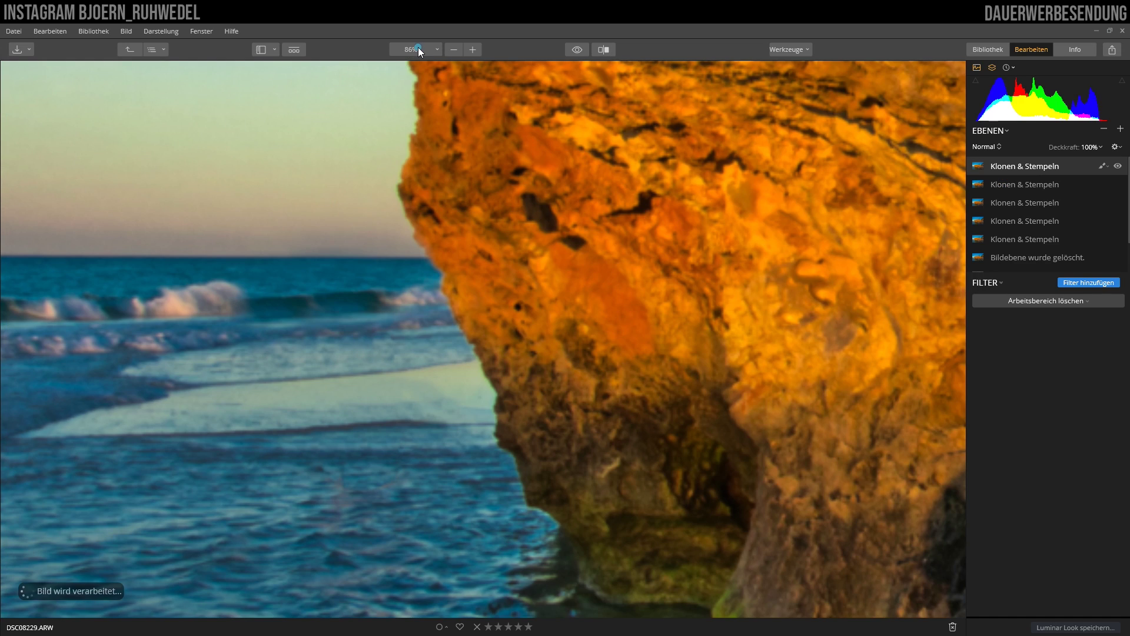
Fit the whole beach photo to the screen at 24% zoom.
click(418, 49)
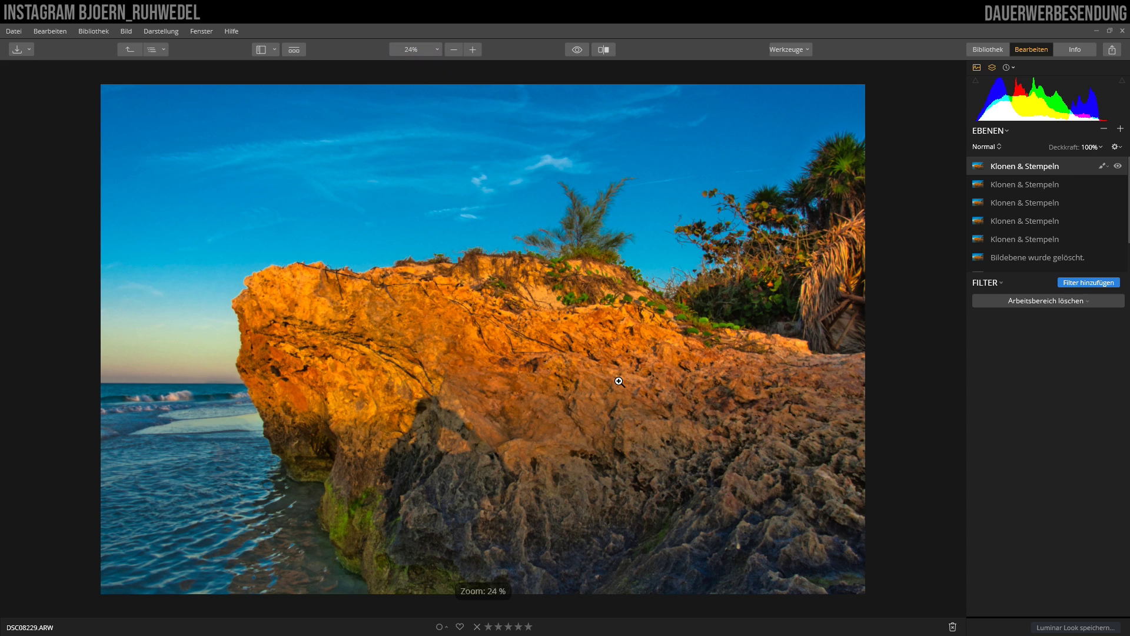